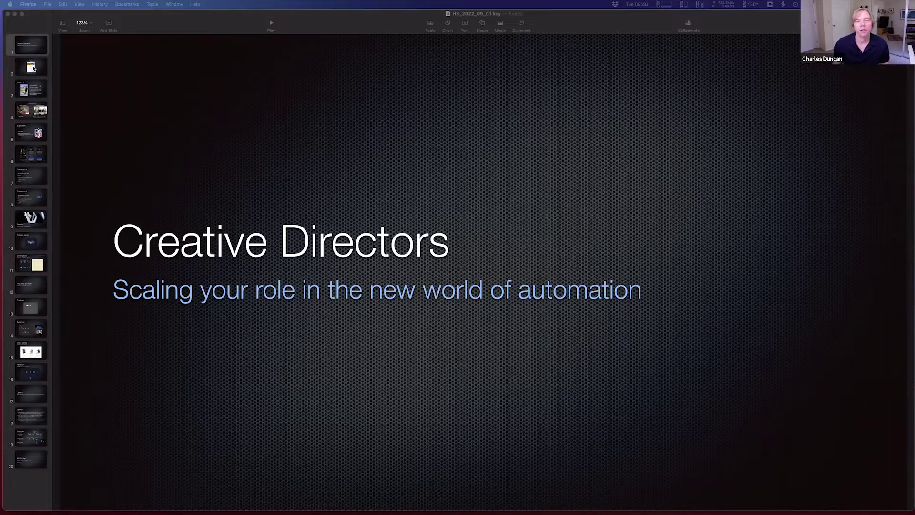
# Jump to slide 5 in the navigator, the Super Bowl slide with the NFL logo
pyautogui.click(34, 68)
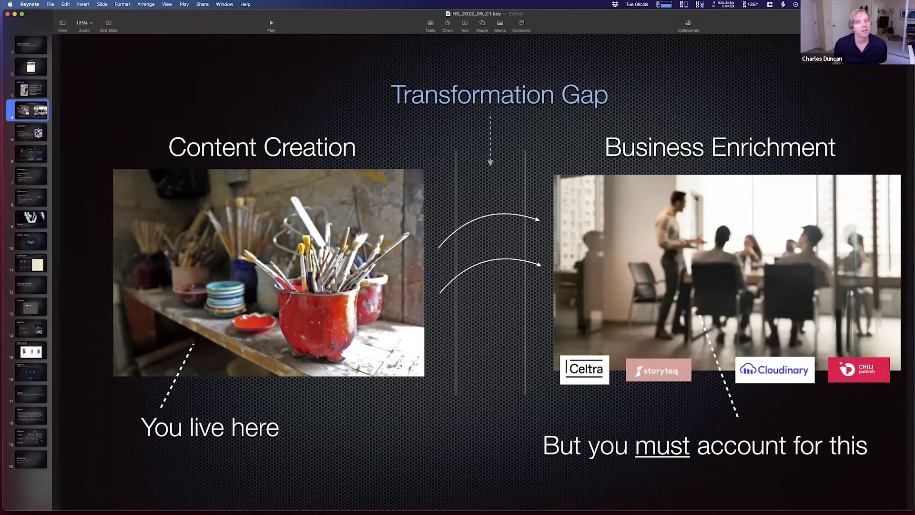
# Step through slides 6 and 7: the iPhone screenshots, then the Think about it bullets
pyautogui.click(31, 133)
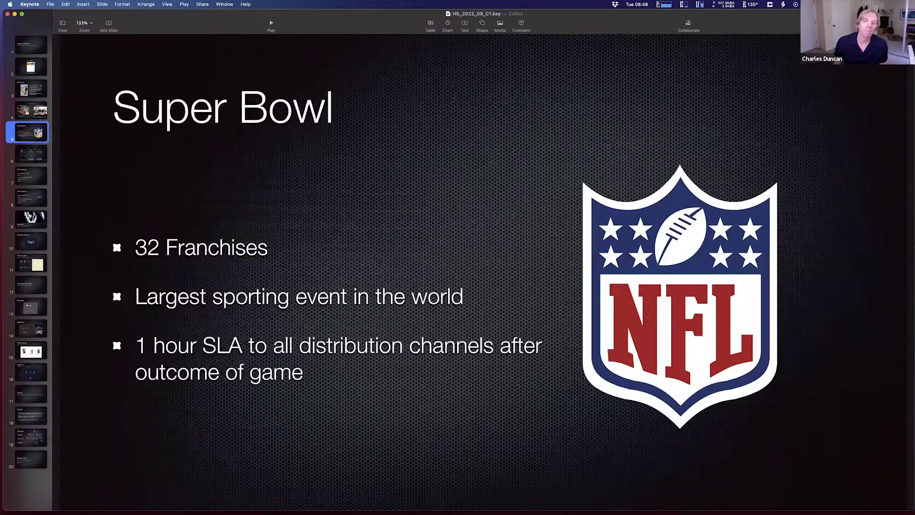
pyautogui.click(31, 156)
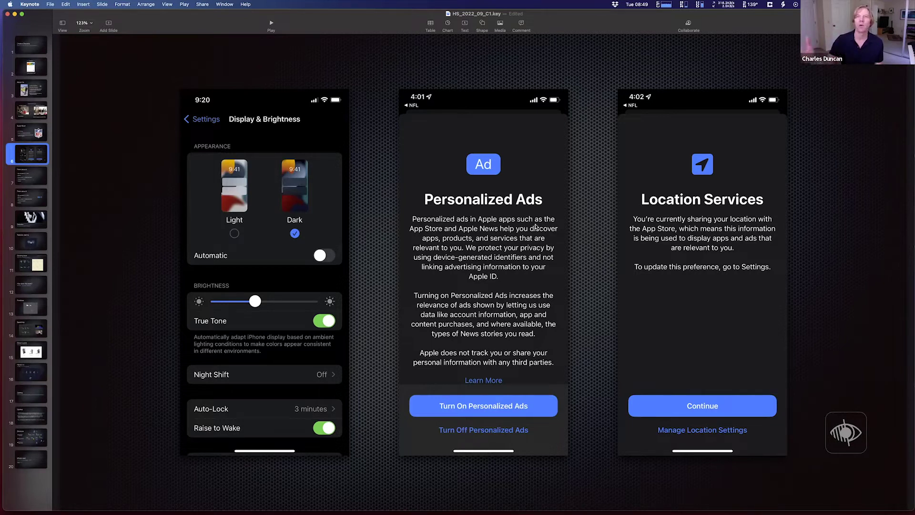
# Step through slides 8 and 9 to the Robotics slide, then switch to the QuickTime demo video
pyautogui.click(27, 177)
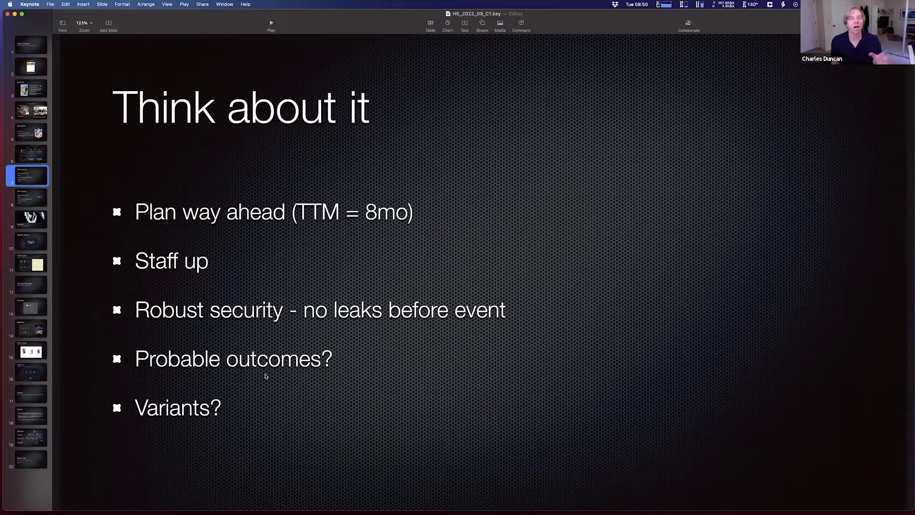
pyautogui.click(33, 199)
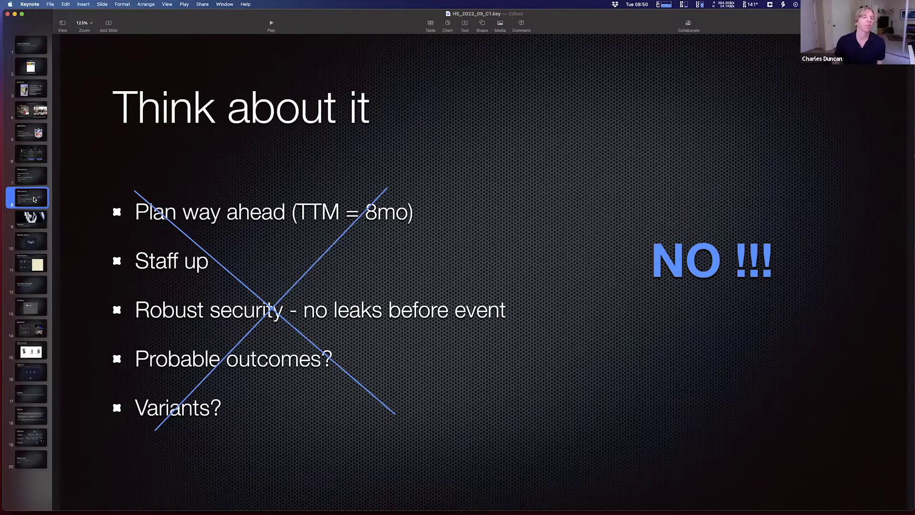
pyautogui.click(28, 218)
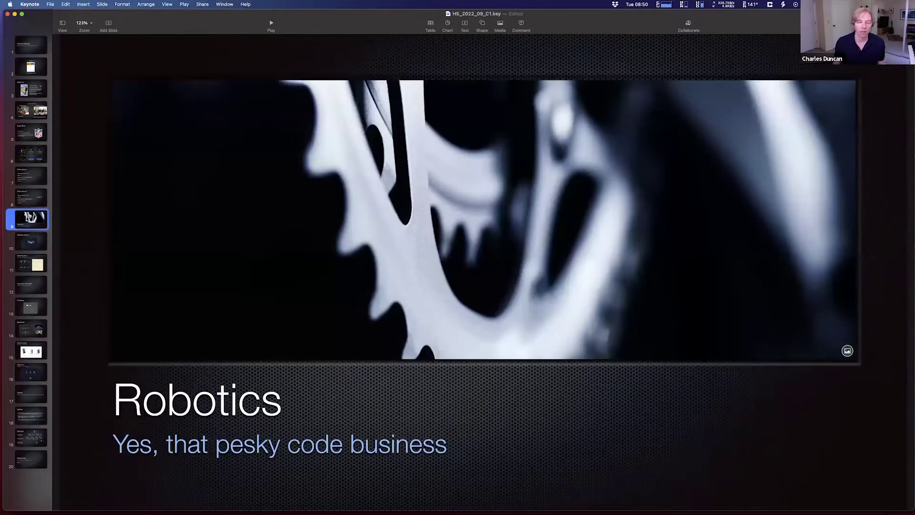
pyautogui.press('super+Tab')
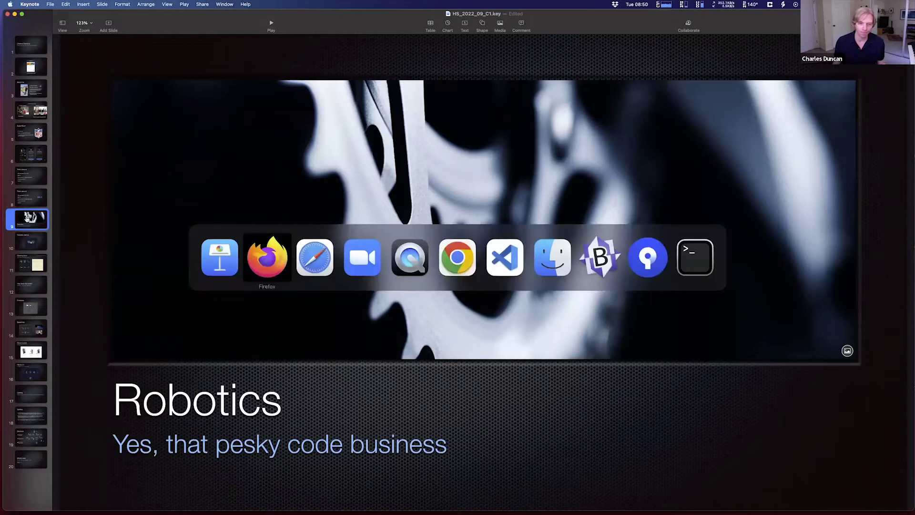
pyautogui.press('super+Tab')
pyautogui.press('super+Tab')
pyautogui.press('super+Tab')
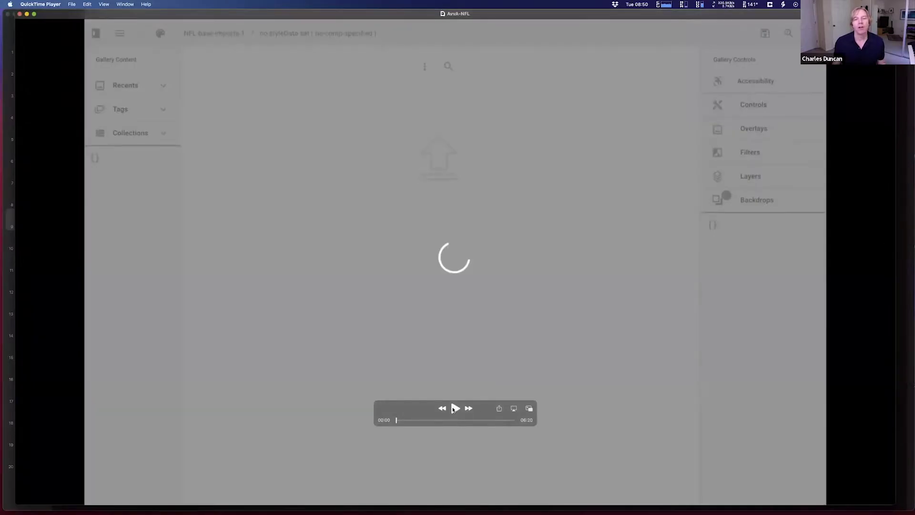
# Play the Optikka NFL demo to about 2:13, the _defaultStyle gallery with the primary colour picker
pyautogui.click(454, 409)
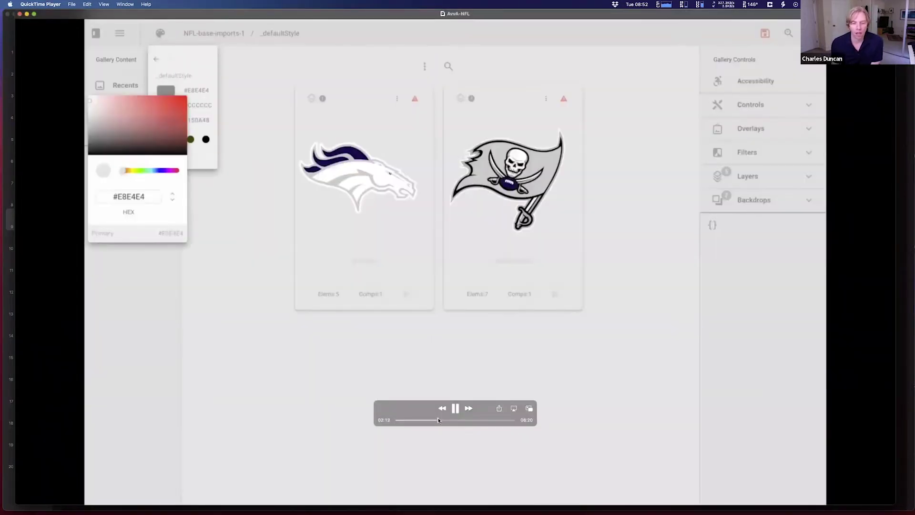
# Pause playback and scrub back to about 02:12, showing the broncos, buccaneers and cardinals cards
pyautogui.click(455, 409)
pyautogui.moveTo(439, 420); pyautogui.dragTo(437, 420)
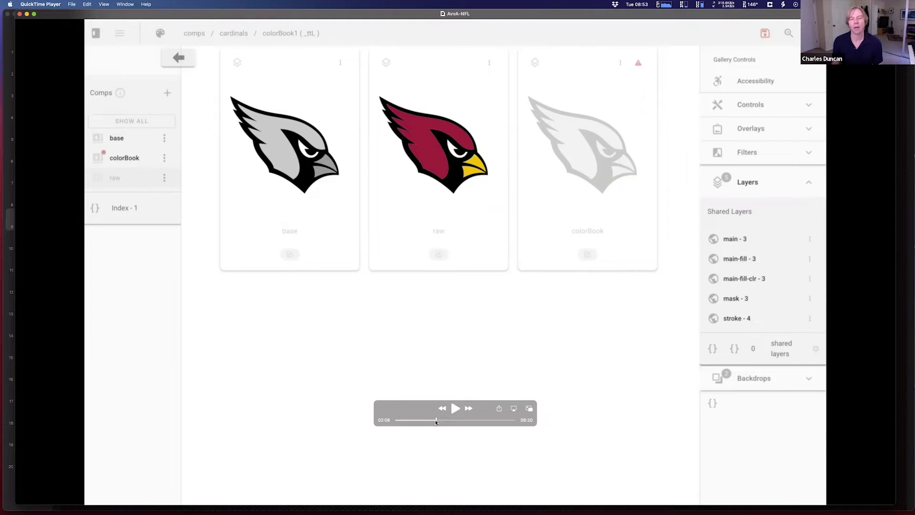
pyautogui.click(437, 420)
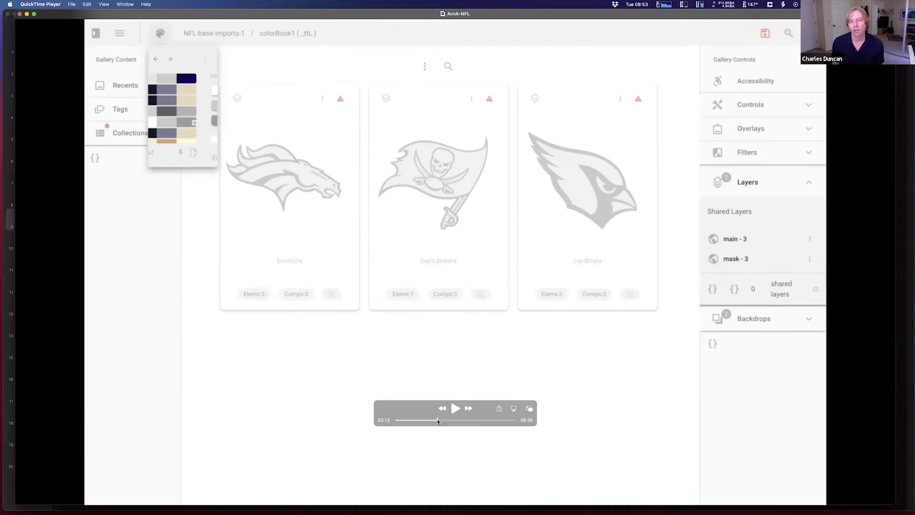
# Skip ahead to about 03:14 and play through the dark and summer-CCD5AE palette restyles
pyautogui.moveTo(438, 421); pyautogui.dragTo(452, 416)
pyautogui.click(455, 409)
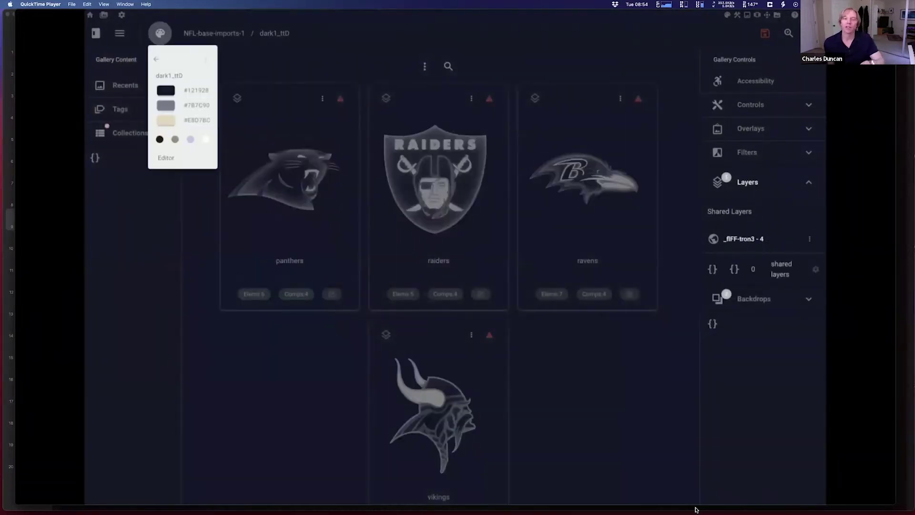
pyautogui.moveTo(441, 203)
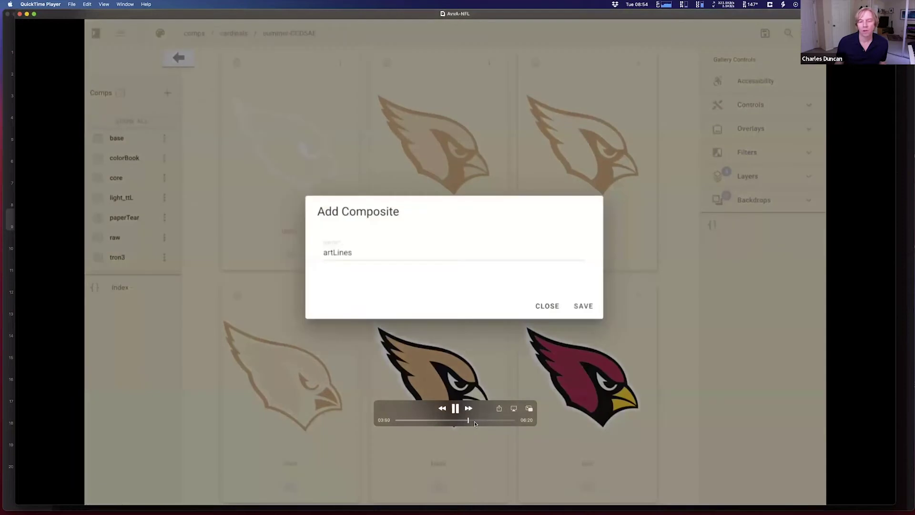
# Scrub to 04:41 and play through adding upperTear_detail.png to the vikings paperTear comp
pyautogui.moveTo(473, 423); pyautogui.dragTo(492, 421)
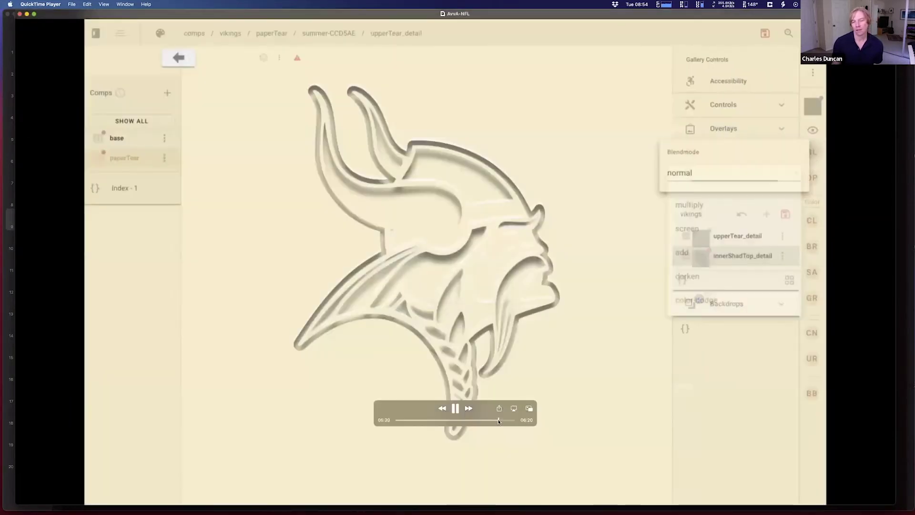
# Jump to 05:48 and play the Raiders and Vikings artLines restyles, then switch toward Keynote
pyautogui.press('space')
pyautogui.click(503, 421)
pyautogui.click(456, 409)
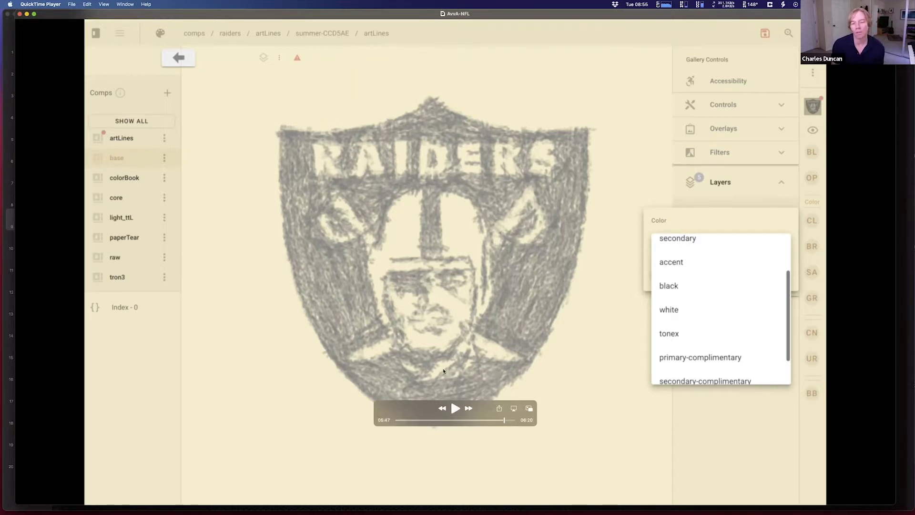
pyautogui.click(455, 409)
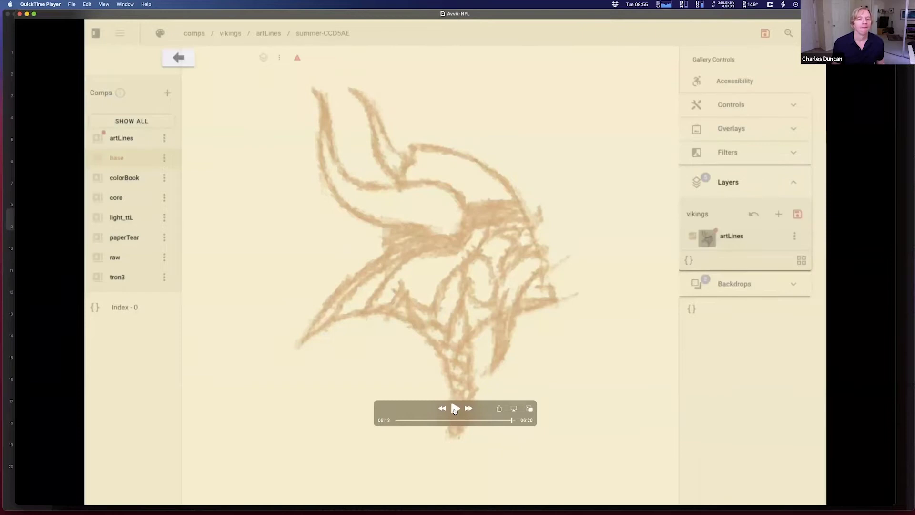
pyautogui.press('super+Tab')
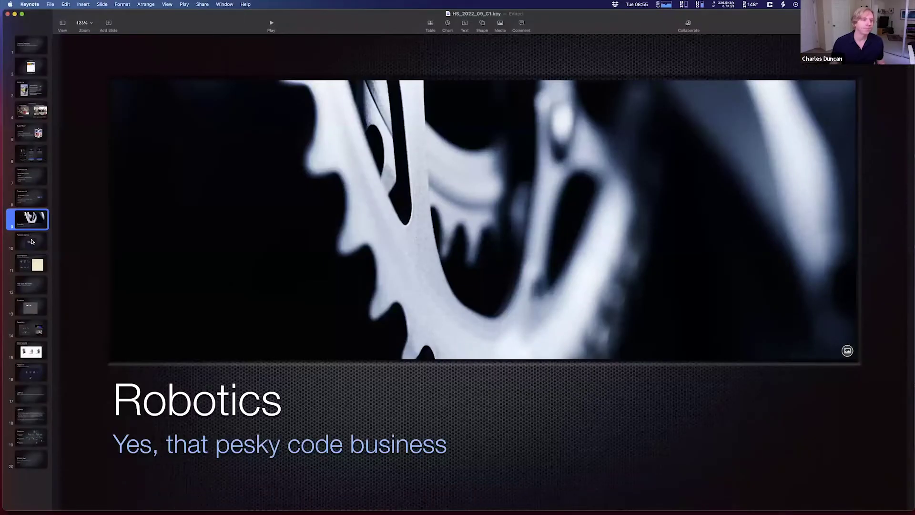
pyautogui.click(32, 241)
pyautogui.press('Down')
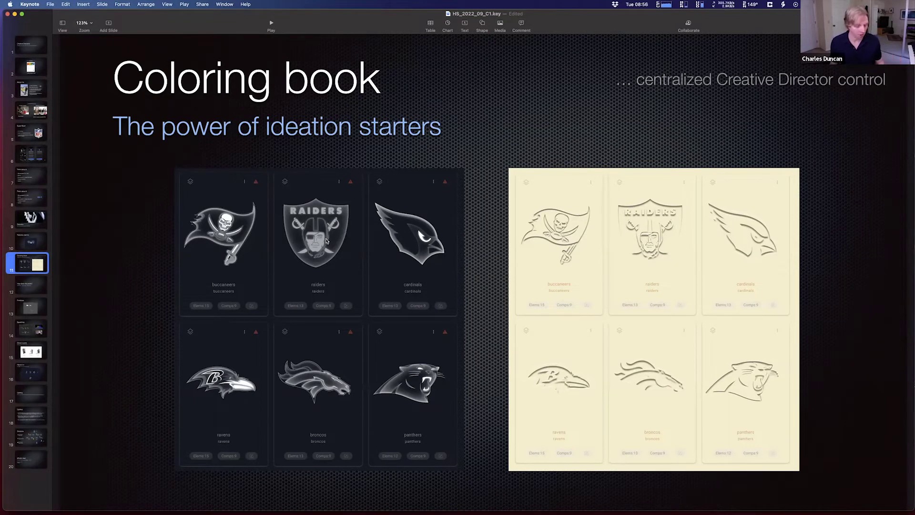
pyautogui.press('super+Tab')
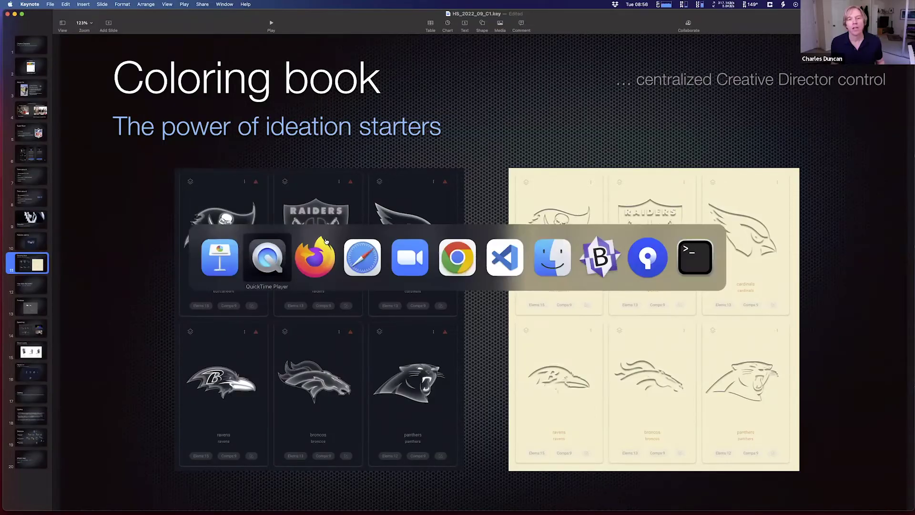
pyautogui.press('super+Tab')
pyautogui.press('super+Tab')
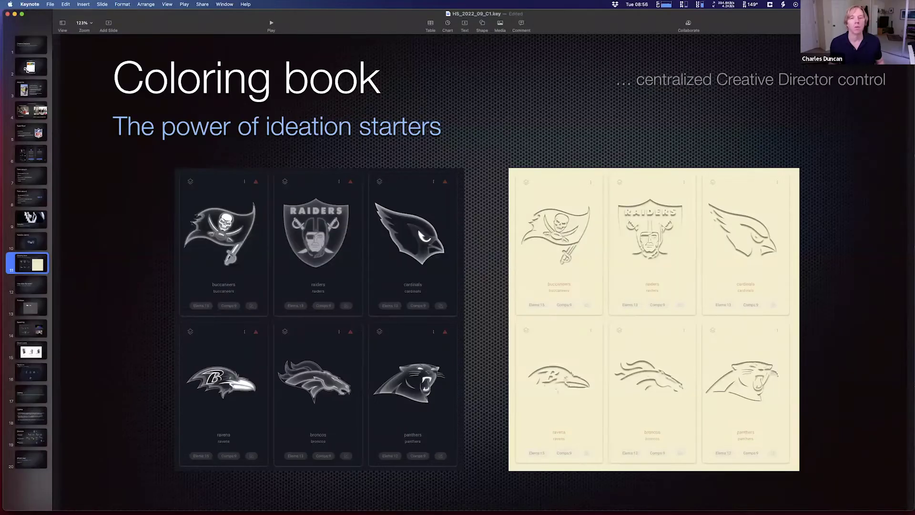
pyautogui.click(27, 69)
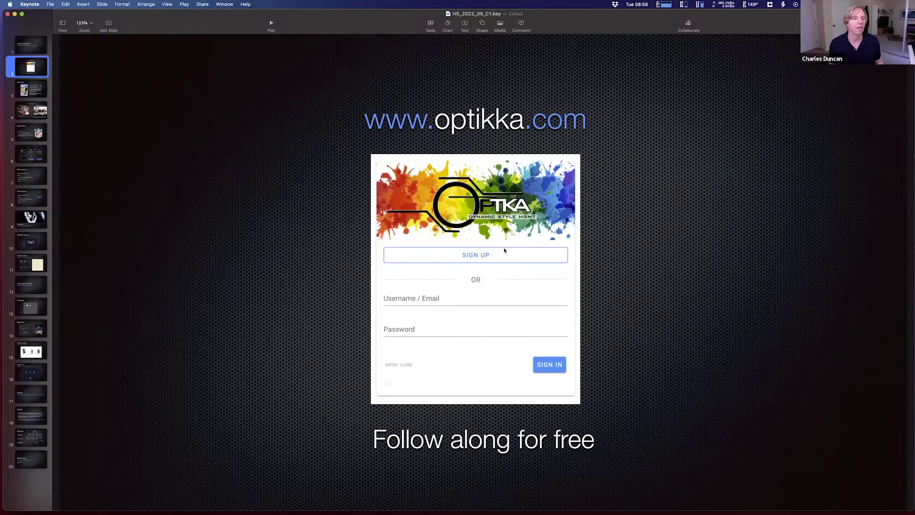
# Switch from Keynote to Firefox showing the optikka.com My Galleries home page
pyautogui.press('super+Tab')
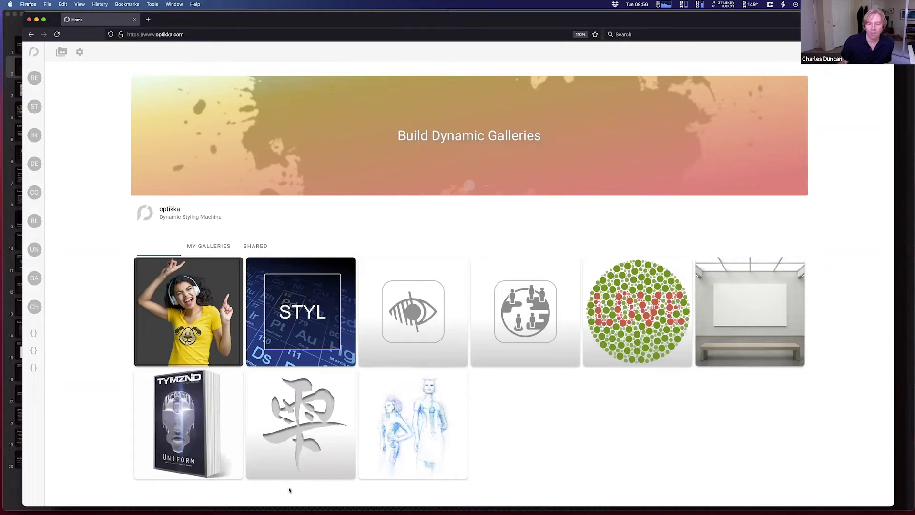
# Open the kanji calligraphy gallery with its star, purple, time and drop cards
pyautogui.click(301, 411)
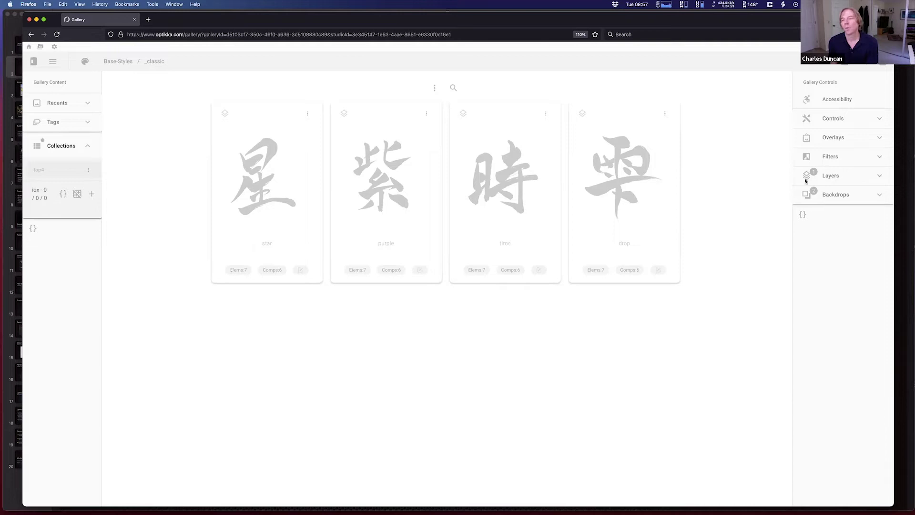
# Expand the gallery's shared Layers and bring up the colour palette chooser
pyautogui.click(833, 180)
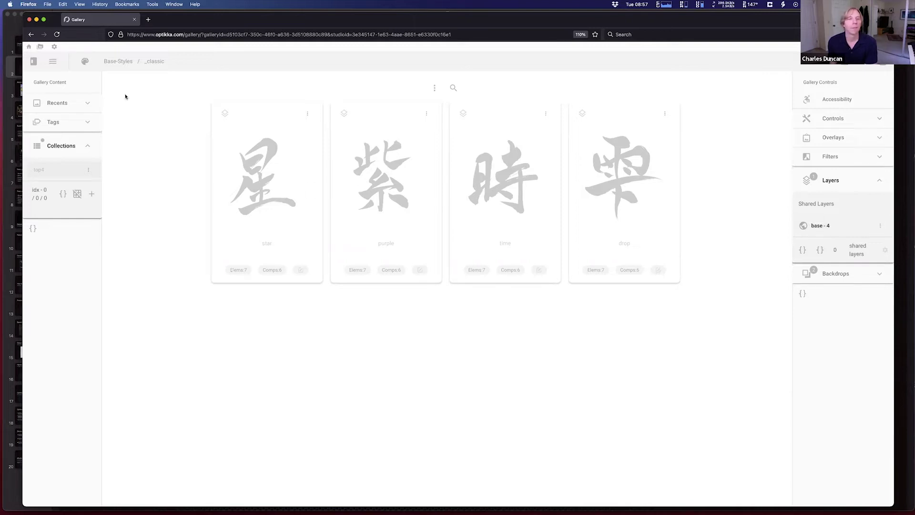
pyautogui.click(85, 62)
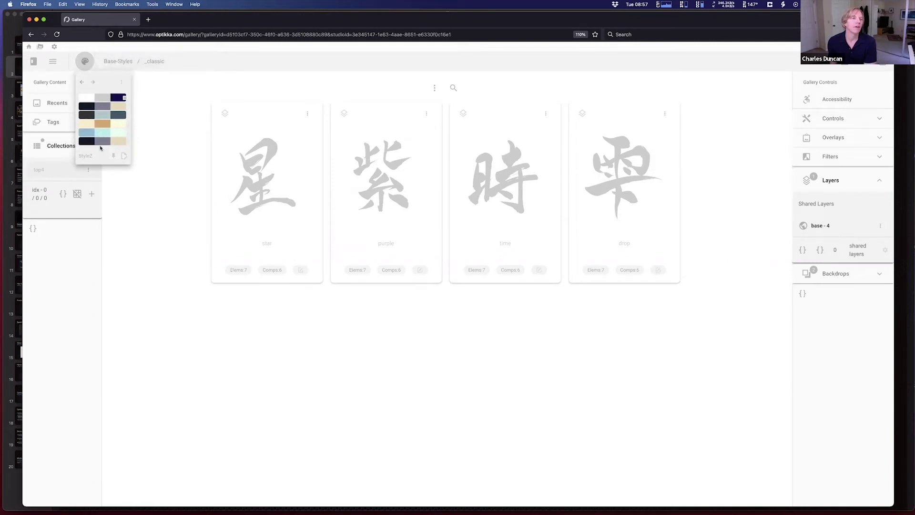
# Compare the _classic and backlight1_ttD palettes, then apply fractal6_ttD for glowing silver characters
pyautogui.click(105, 106)
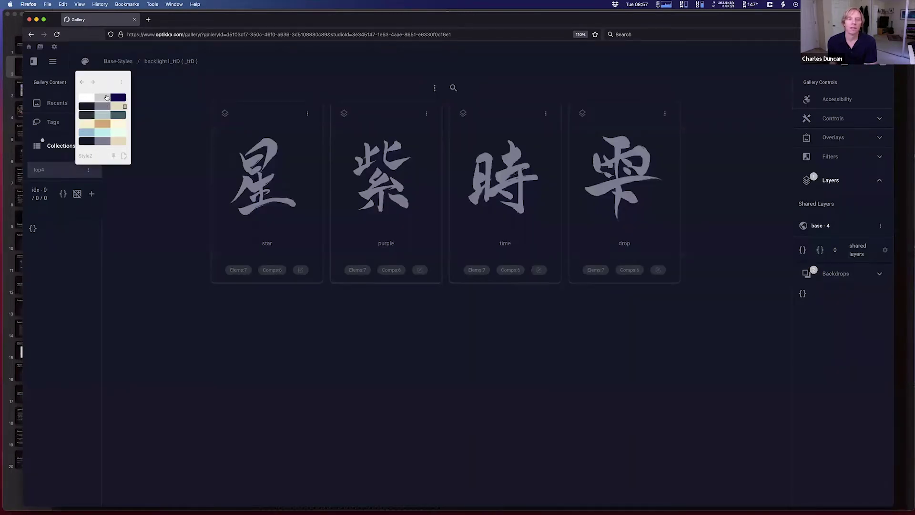
pyautogui.click(105, 103)
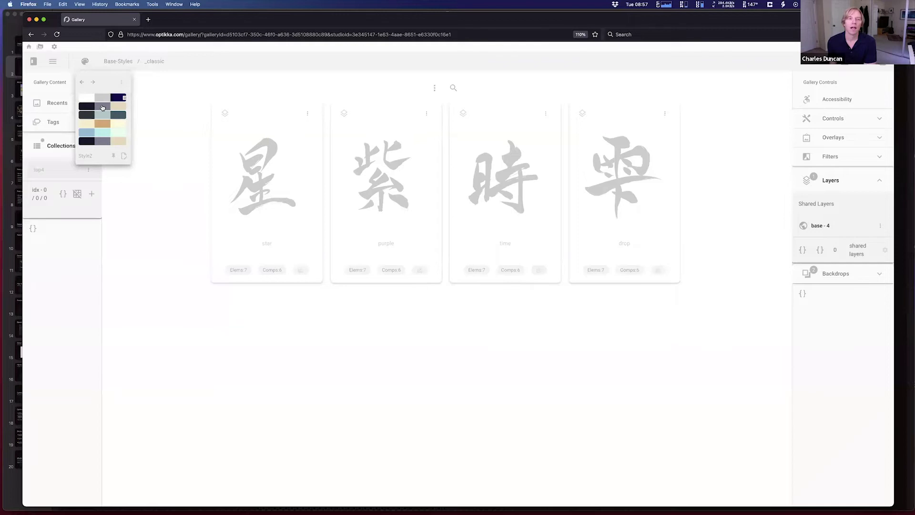
pyautogui.click(102, 106)
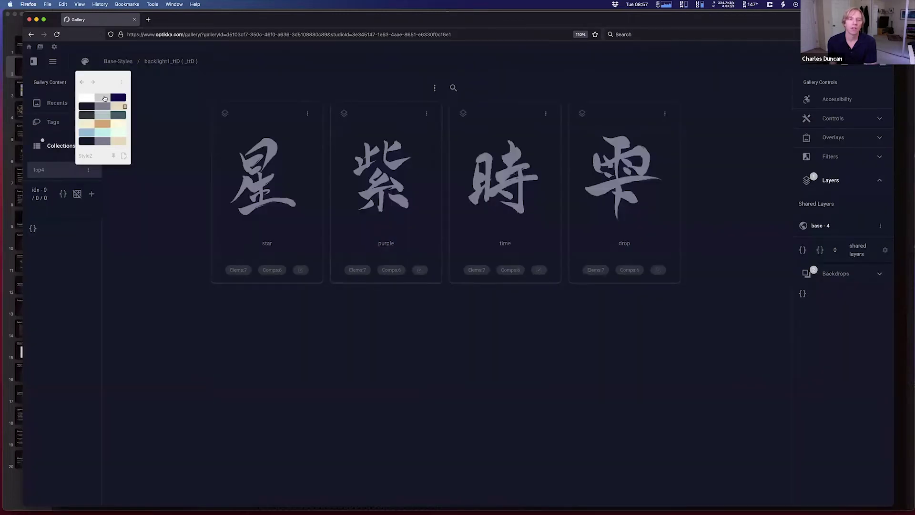
pyautogui.click(104, 99)
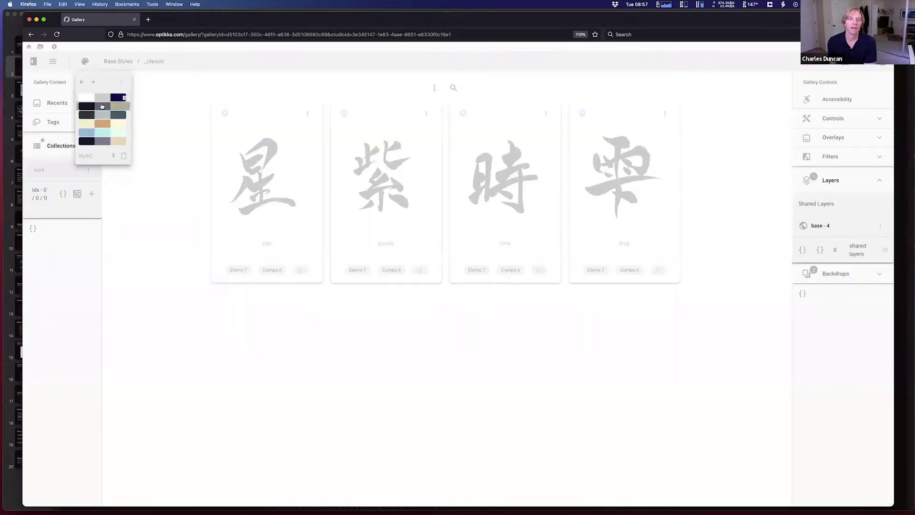
pyautogui.click(101, 105)
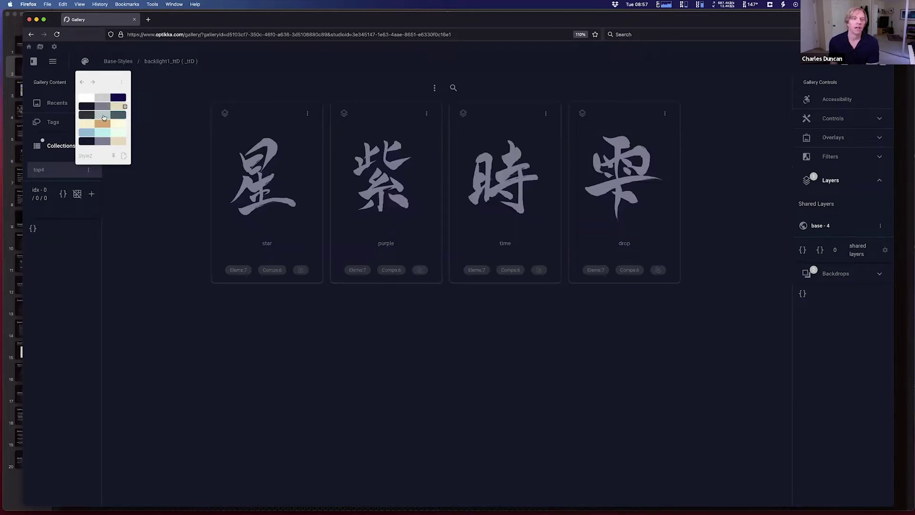
pyautogui.click(104, 117)
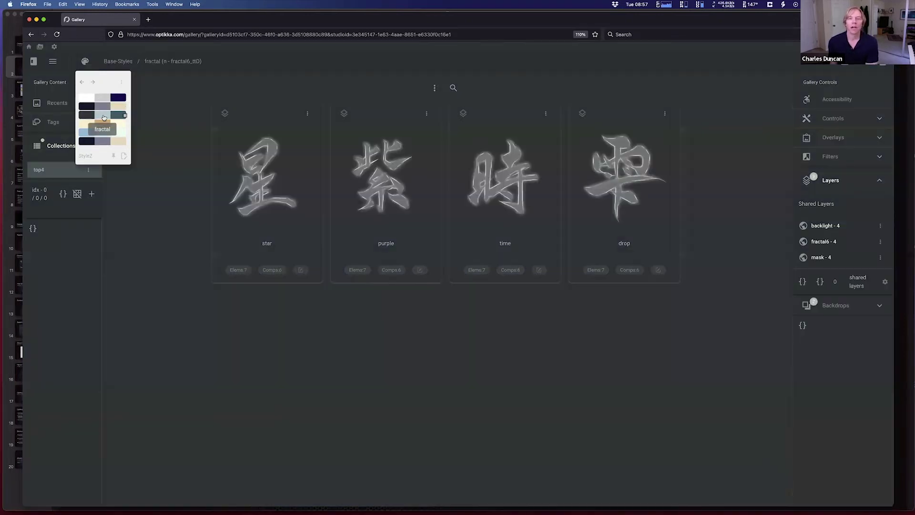
# Lower the backlight - 4 layer's opacity and apply the tron3_ttD palette
pyautogui.click(821, 227)
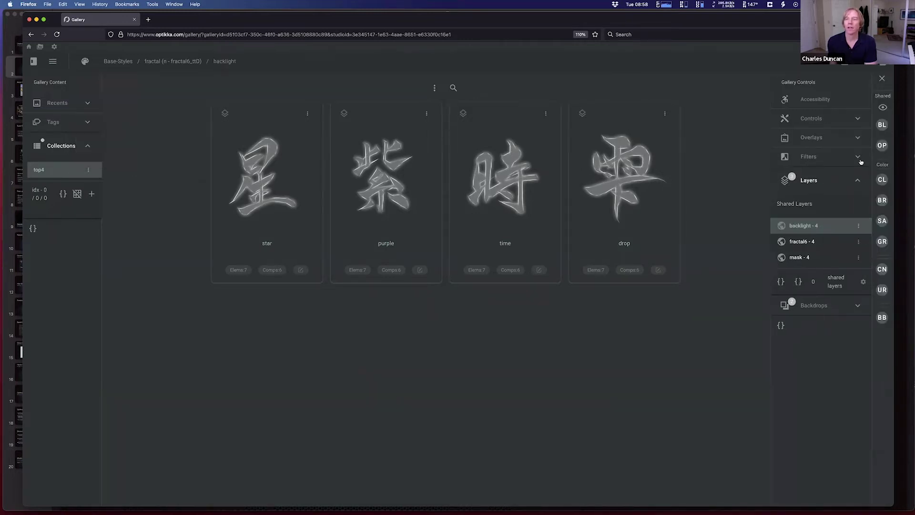
pyautogui.click(883, 147)
pyautogui.moveTo(881, 158)
pyautogui.mouseDown()
pyautogui.moveTo(792, 158)
pyautogui.moveTo(886, 156)
pyautogui.mouseUp()
pyautogui.click(85, 61)
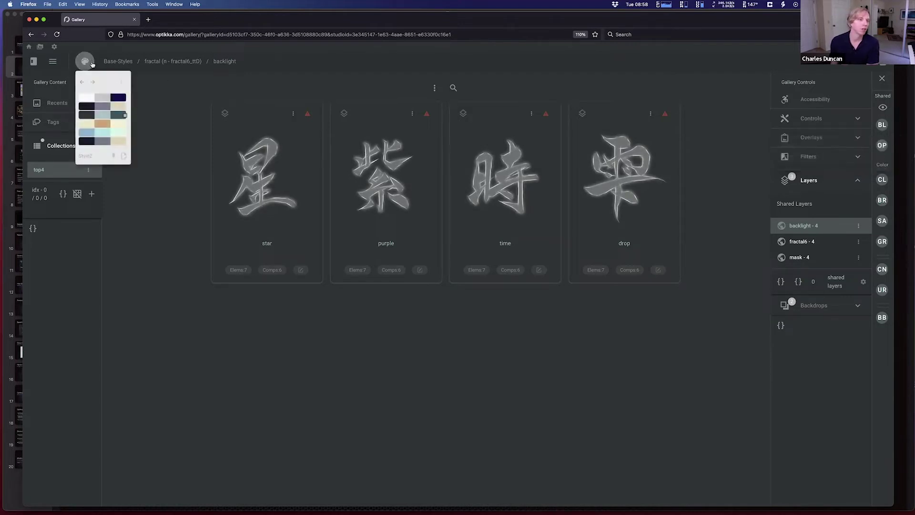
pyautogui.click(103, 142)
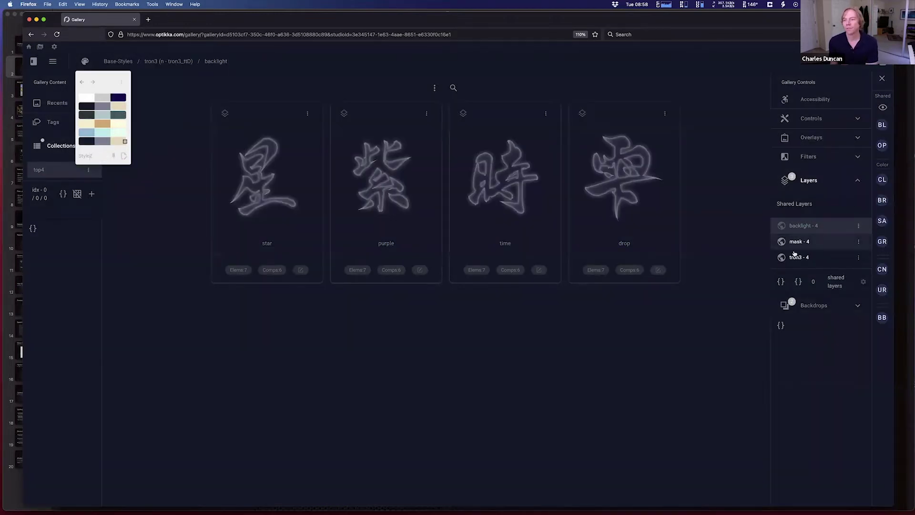
# Set the shared backlight layer's opacity to 78 and increase its blur to soften the glow
pyautogui.click(801, 243)
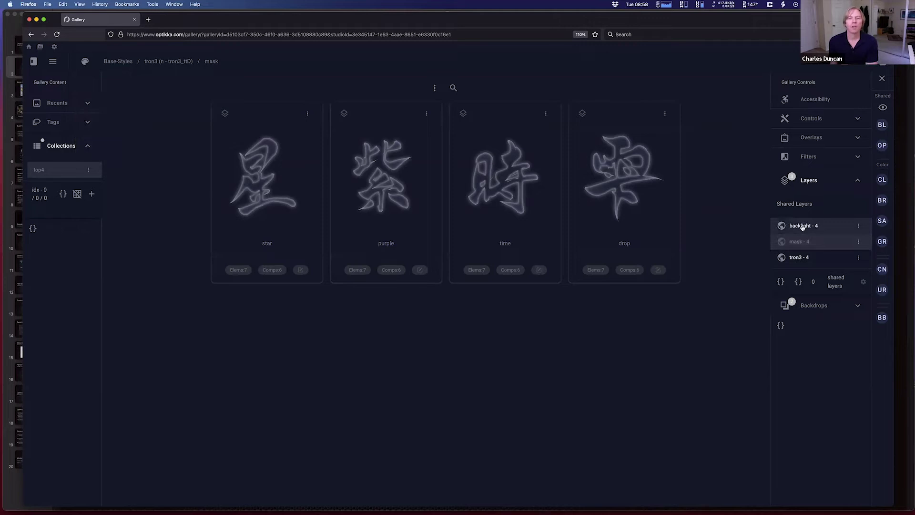
pyautogui.click(802, 227)
pyautogui.click(882, 146)
pyautogui.moveTo(809, 160); pyautogui.dragTo(840, 156)
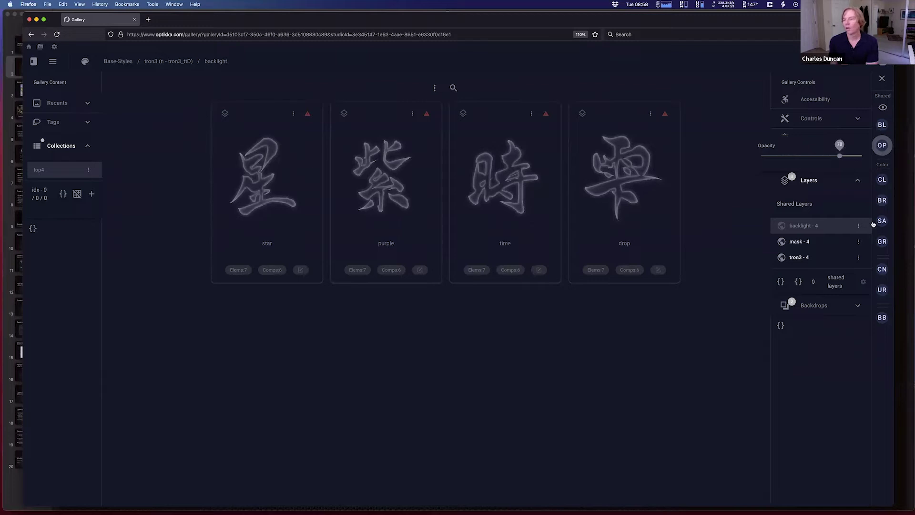
pyautogui.click(881, 290)
pyautogui.moveTo(654, 309); pyautogui.dragTo(677, 308)
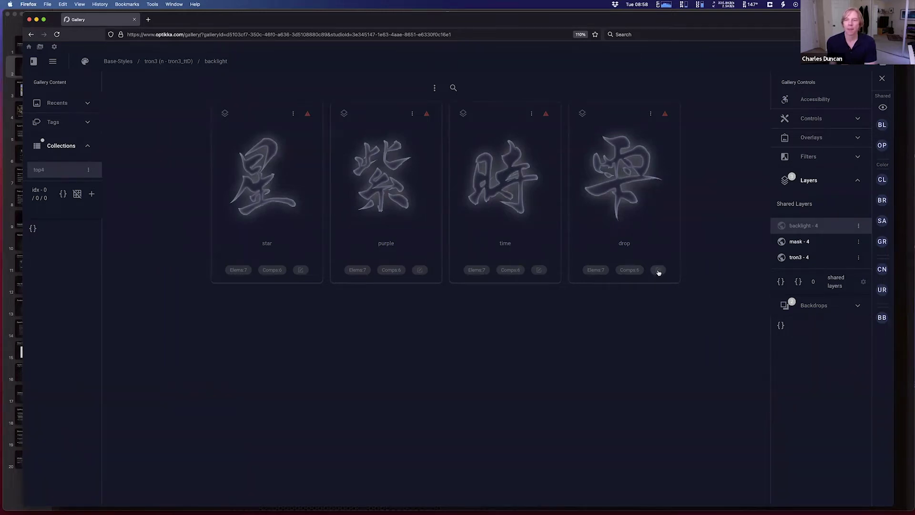
# On the drop card, hide and then restore the backlight layer's glow
pyautogui.click(658, 271)
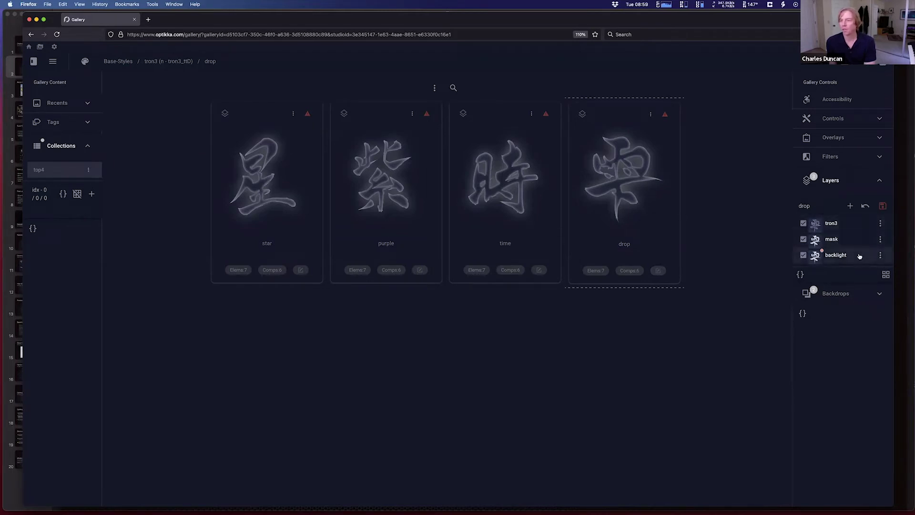
pyautogui.click(804, 257)
pyautogui.click(803, 257)
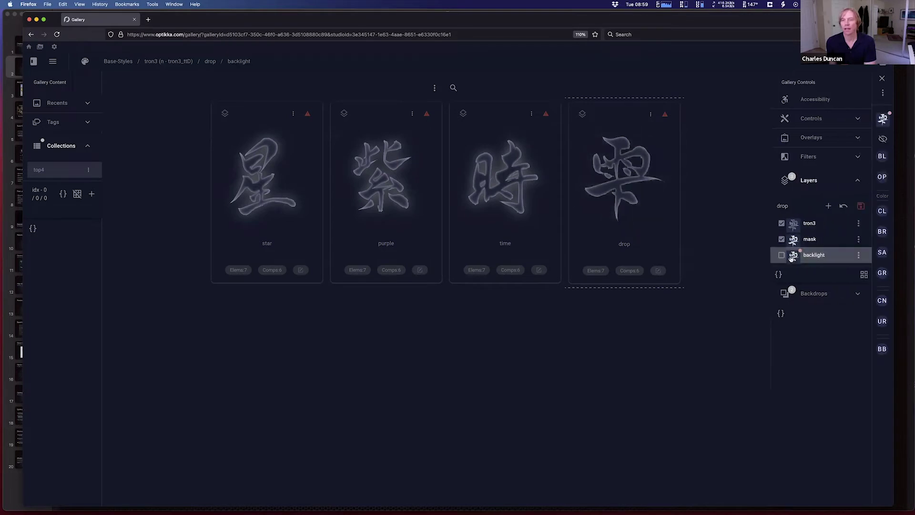
pyautogui.click(883, 138)
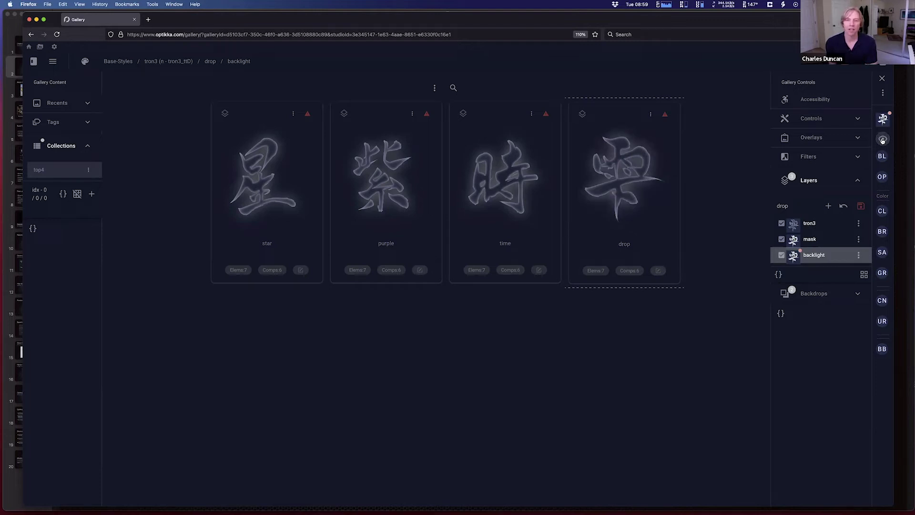
# Recolour the tron3 palette's #7B7C90 colour to red #B34848 and close the palette editor
pyautogui.click(85, 62)
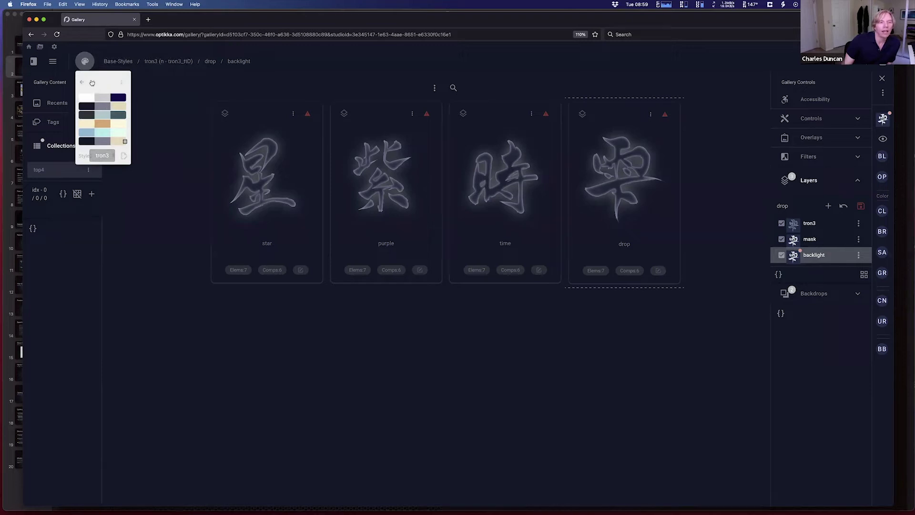
pyautogui.click(97, 95)
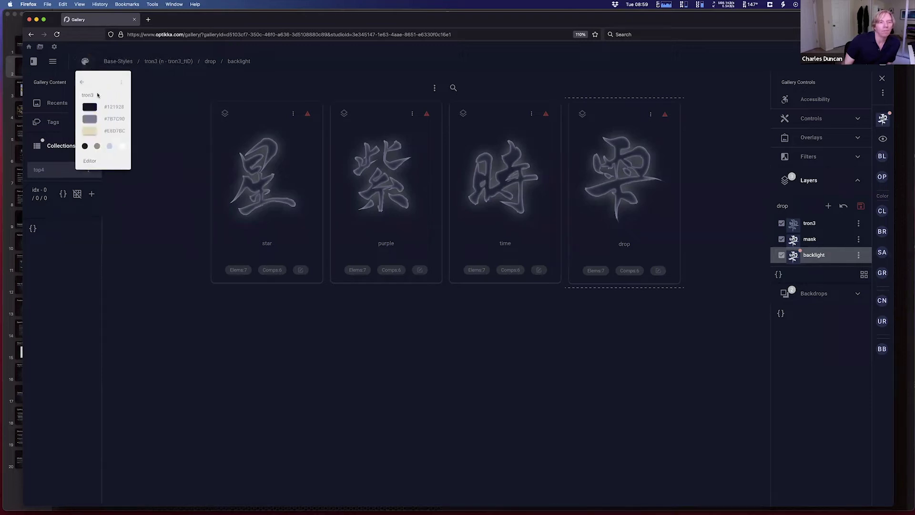
pyautogui.click(91, 120)
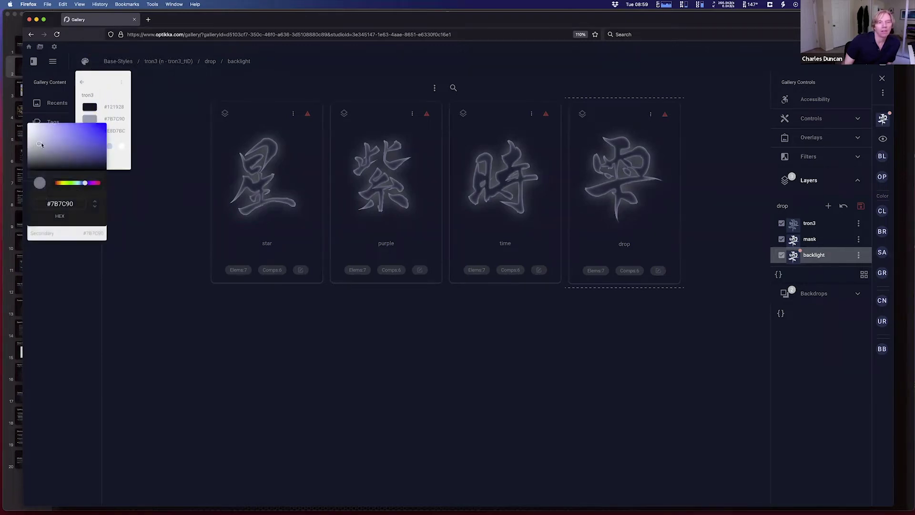
pyautogui.moveTo(44, 144); pyautogui.dragTo(74, 137)
pyautogui.moveTo(85, 184); pyautogui.dragTo(104, 186)
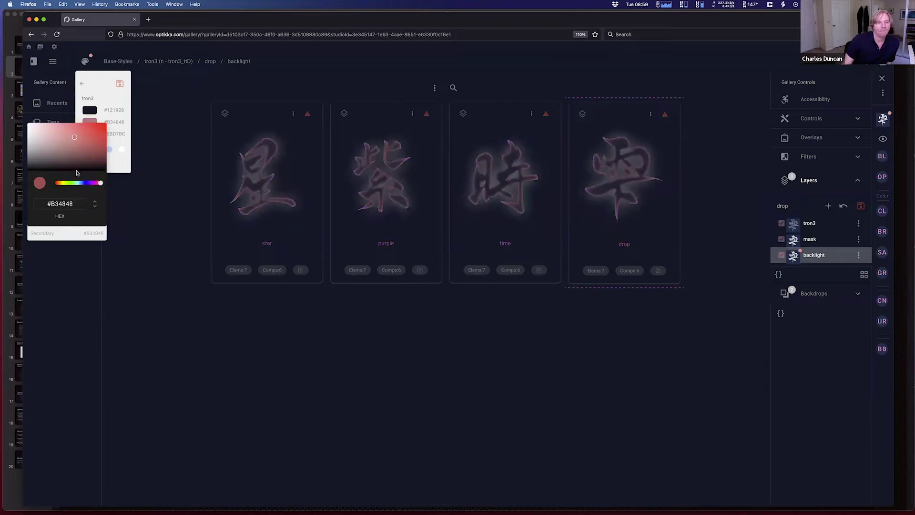
pyautogui.click(101, 77)
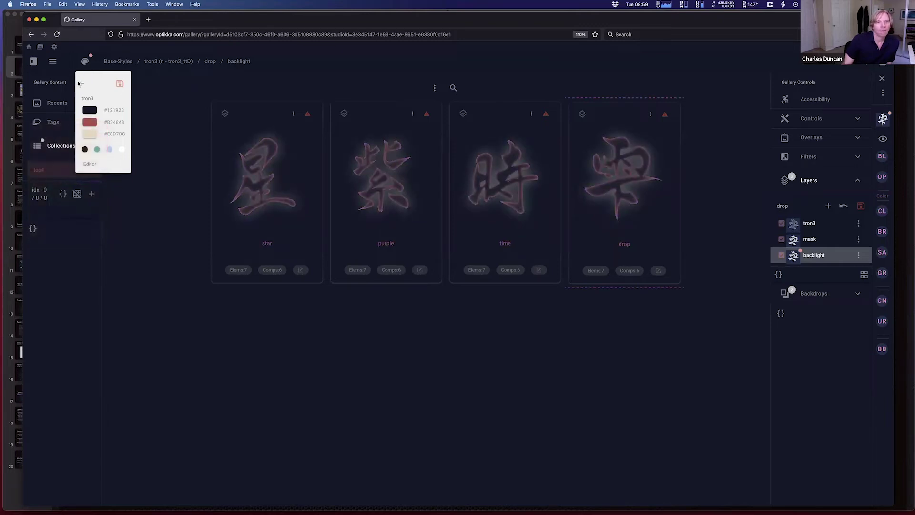
pyautogui.click(164, 228)
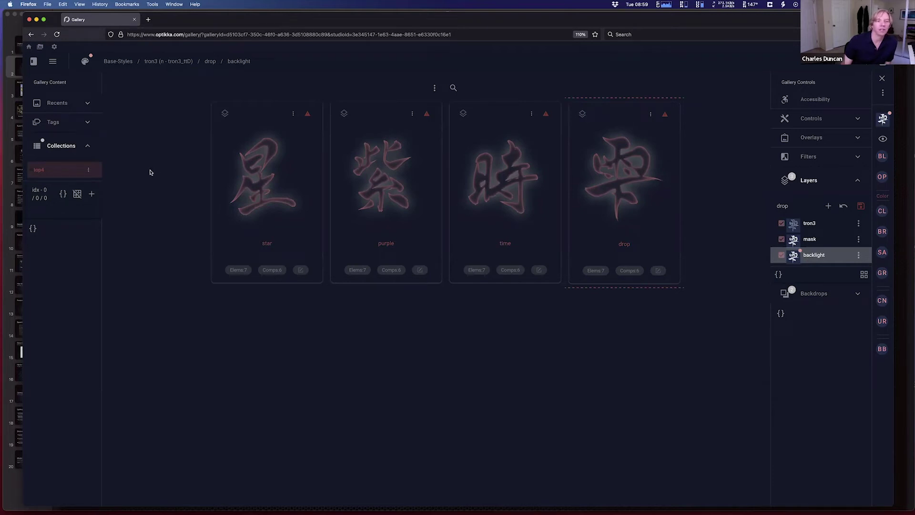
# Open blankGallery from Home and upload the purple kanji image from Finder as a work
pyautogui.click(29, 48)
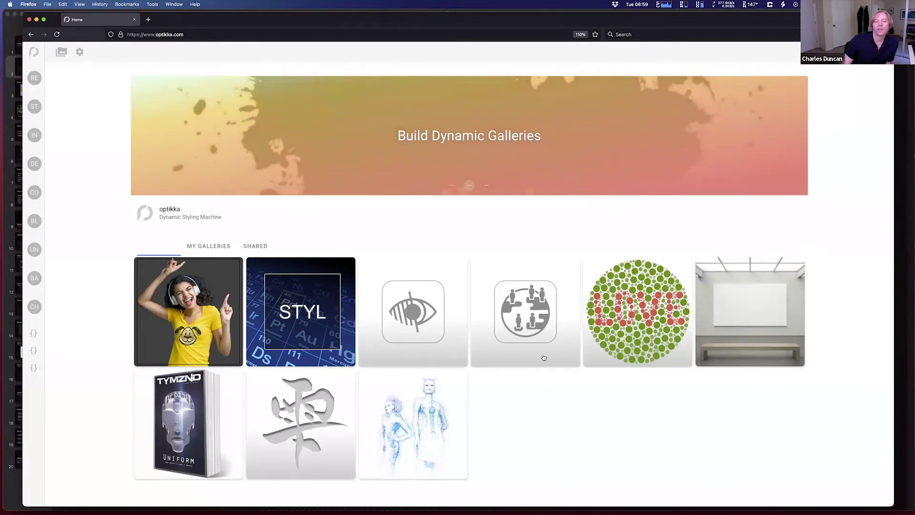
pyautogui.click(760, 296)
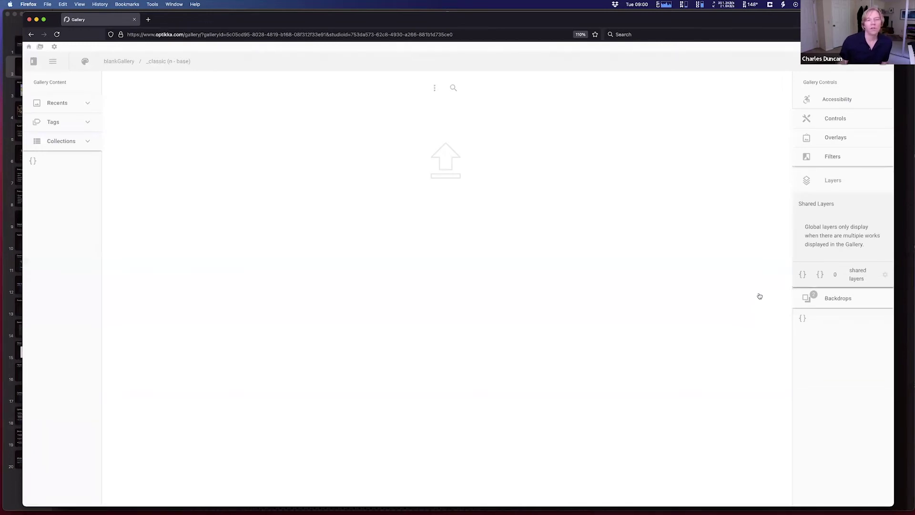
pyautogui.press('super+Tab')
pyautogui.press('super+Tab')
pyautogui.press('super+Tab')
pyautogui.press('super+Tab')
pyautogui.press('super+Tab')
pyautogui.press('super+Tab')
pyautogui.press('super+Tab')
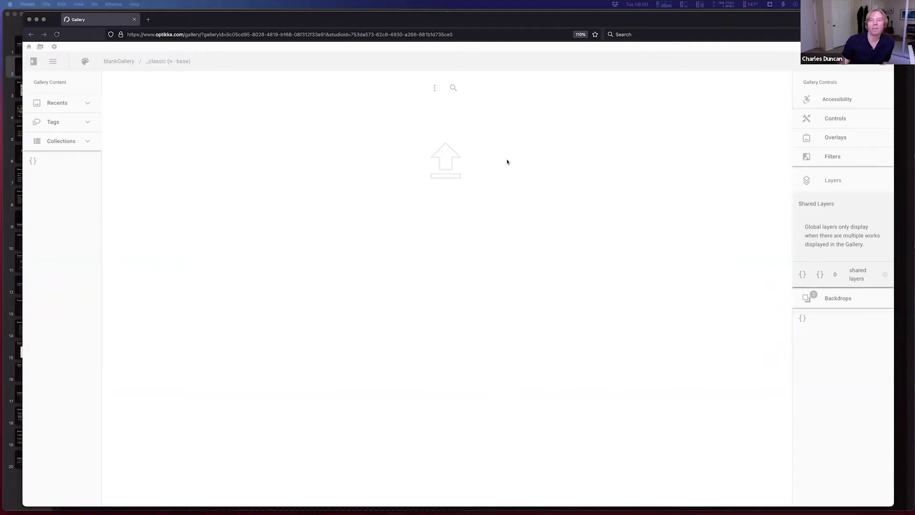
pyautogui.moveTo(507, 162); pyautogui.dragTo(465, 268)
pyautogui.click(560, 362)
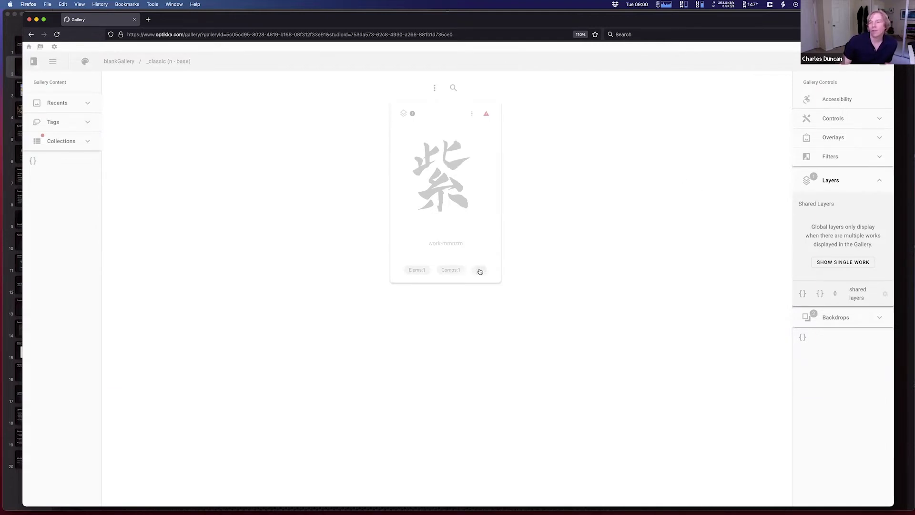
# Inspect the kanji work's image layer, then delete the work from the gallery
pyautogui.click(479, 270)
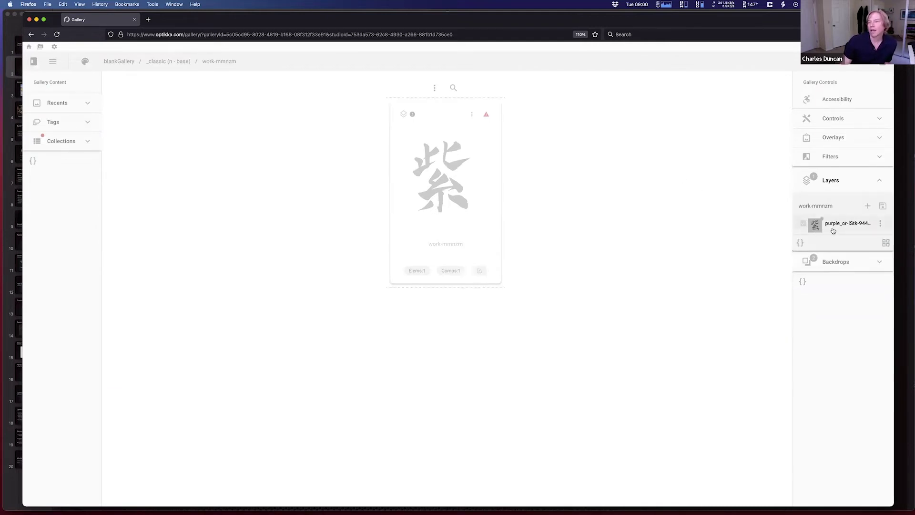
pyautogui.click(802, 225)
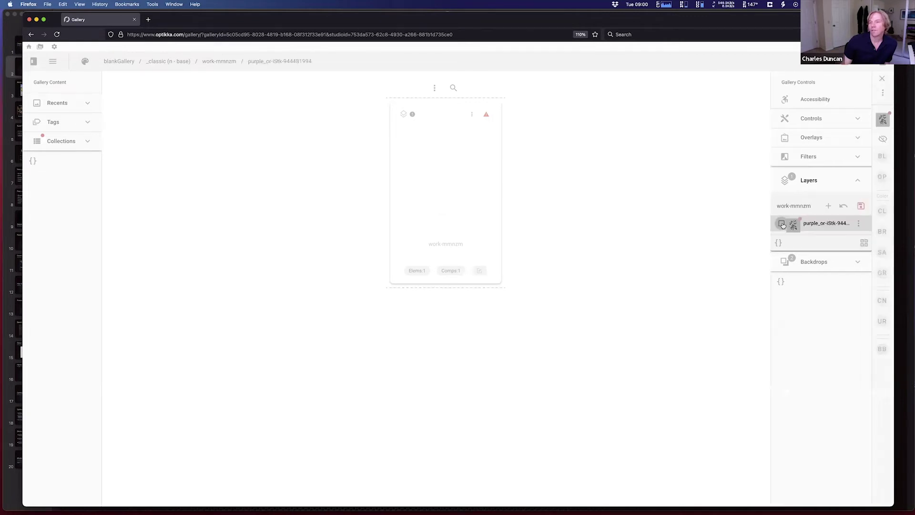
pyautogui.click(782, 225)
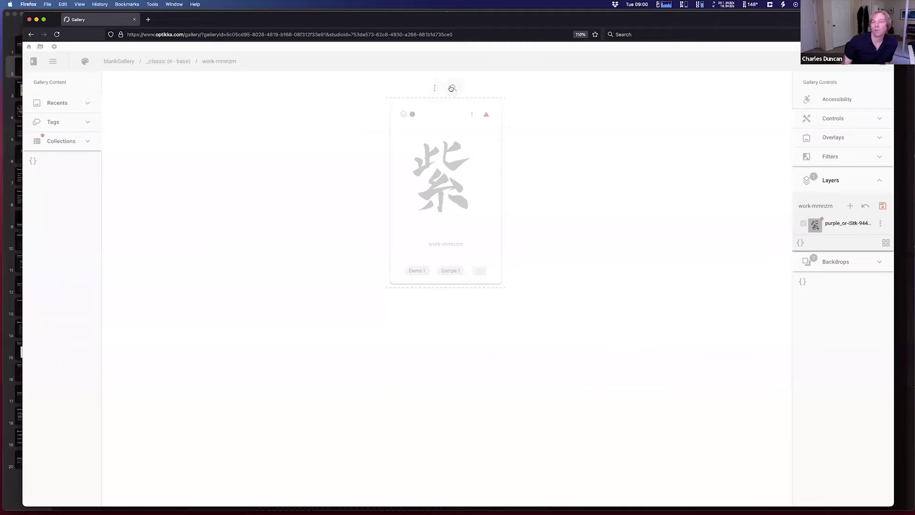
pyautogui.click(453, 88)
pyautogui.click(480, 89)
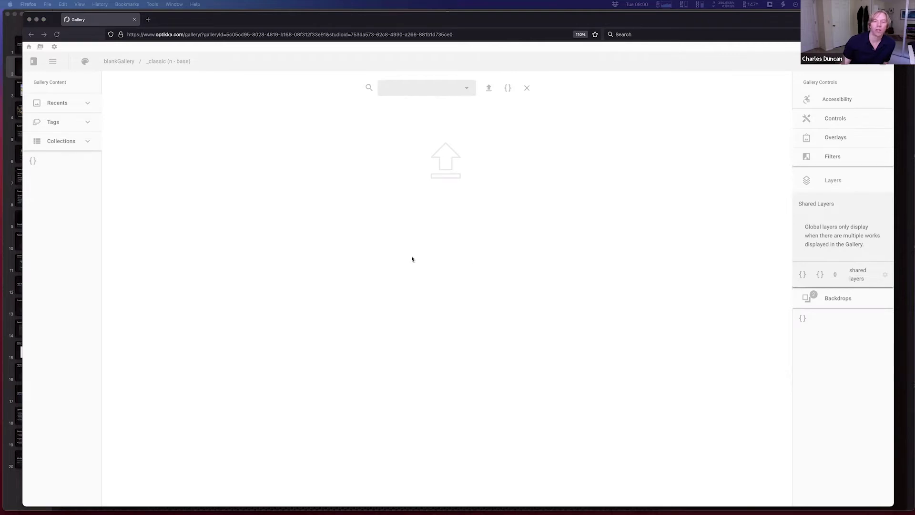
# Drag guitarB2.psd and guitarC2.psd into the gallery and import them
pyautogui.moveTo(413, 259); pyautogui.dragTo(445, 262)
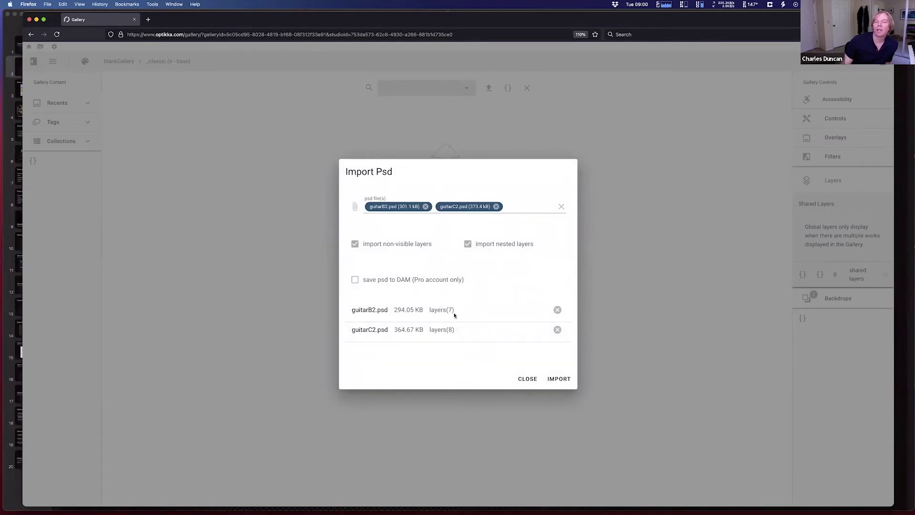
pyautogui.click(558, 379)
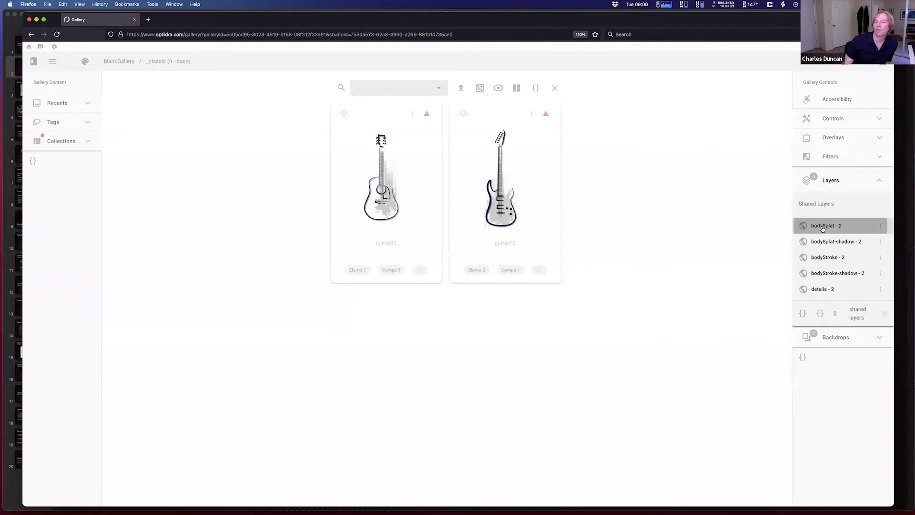
# Check the bodySplat - 2 layer's opacity and colour options, then bring up the palette chooser
pyautogui.click(823, 227)
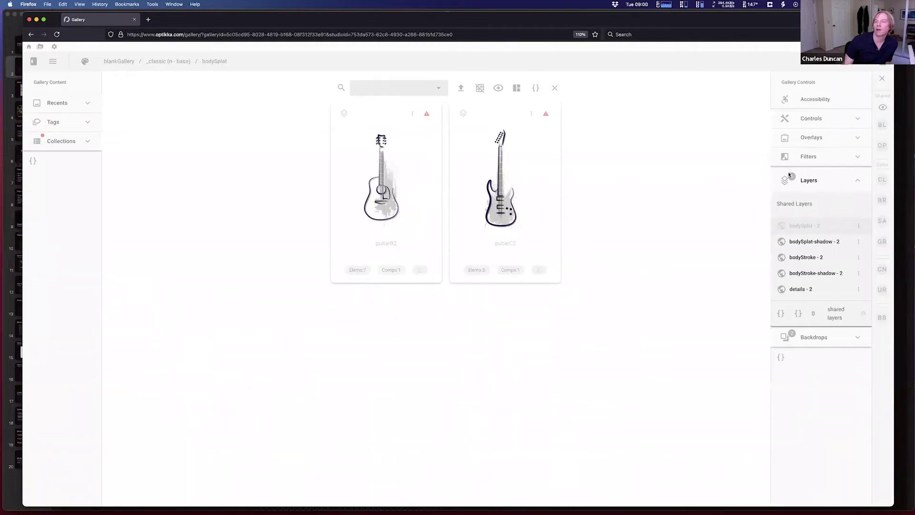
pyautogui.click(883, 147)
pyautogui.moveTo(882, 157)
pyautogui.mouseDown()
pyautogui.moveTo(782, 160)
pyautogui.moveTo(884, 154)
pyautogui.mouseUp()
pyautogui.click(202, 145)
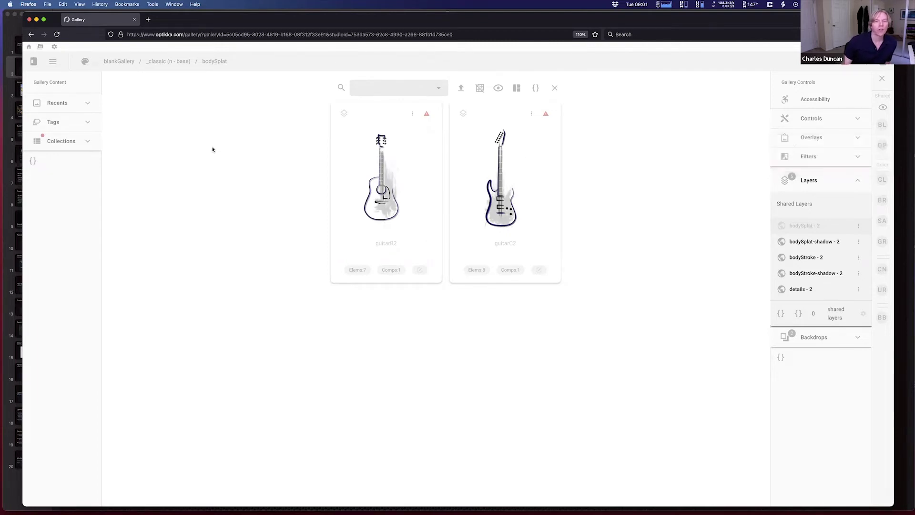
pyautogui.click(884, 180)
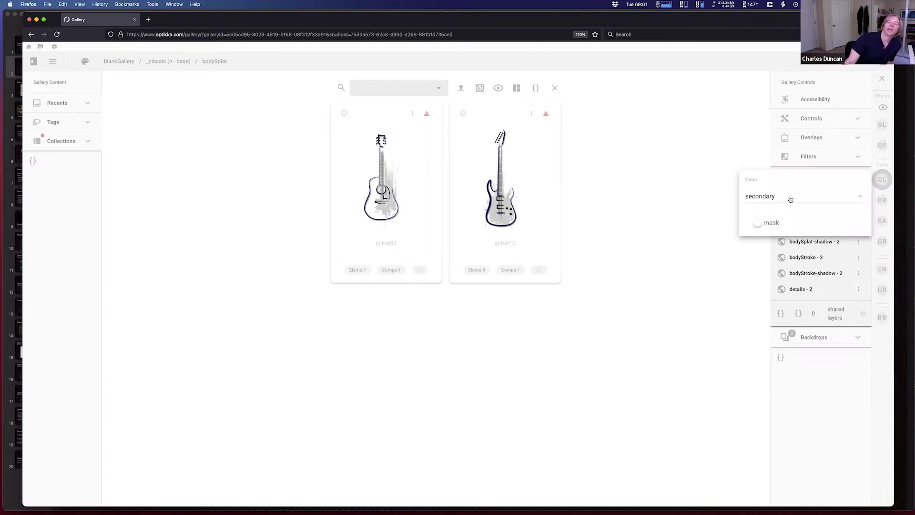
pyautogui.click(790, 199)
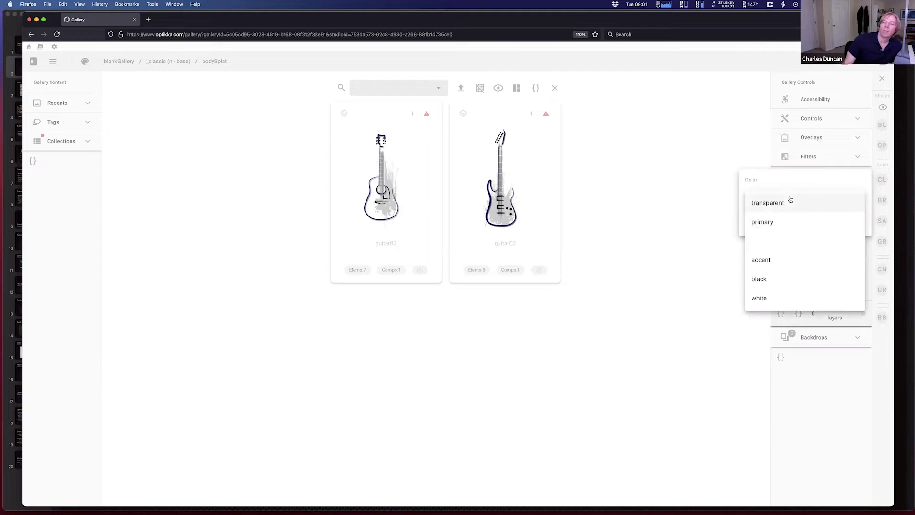
pyautogui.click(702, 199)
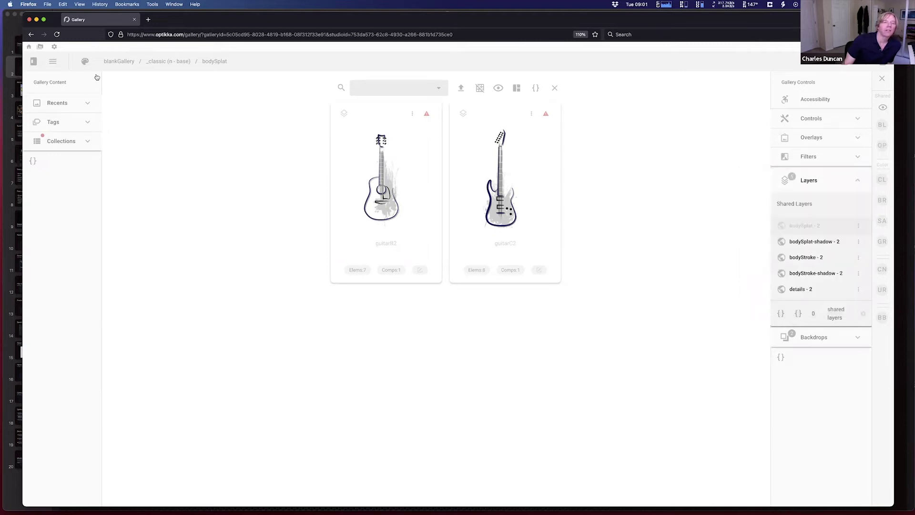
pyautogui.click(85, 61)
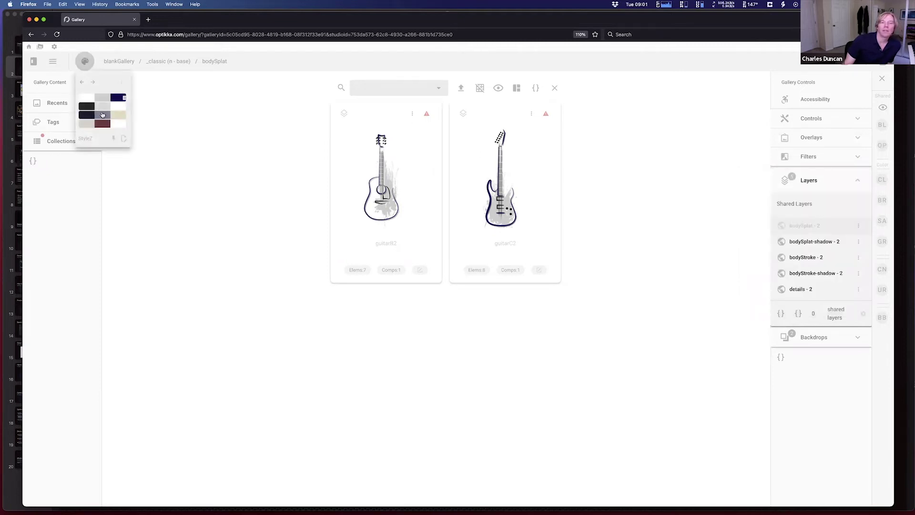
# Apply the nightSky palette and drag the bodySplat layer's Opacity from 95 to 53
pyautogui.click(103, 115)
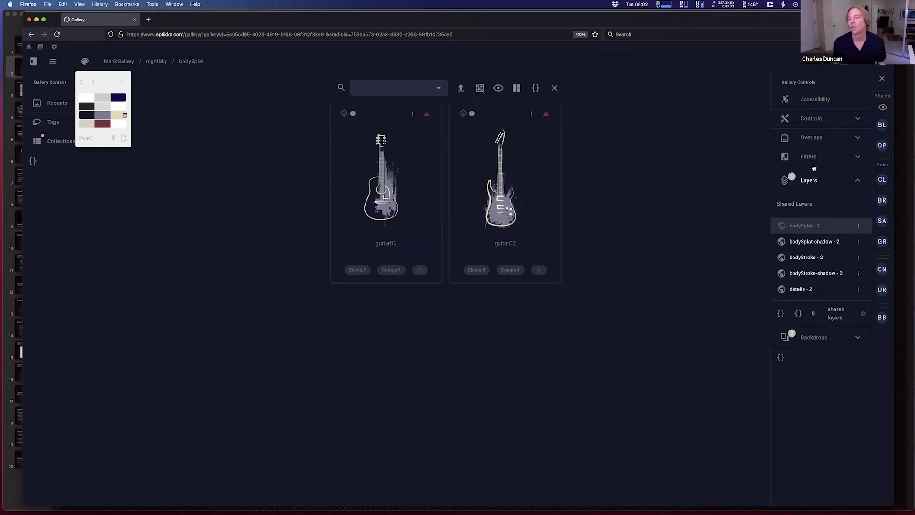
pyautogui.click(884, 146)
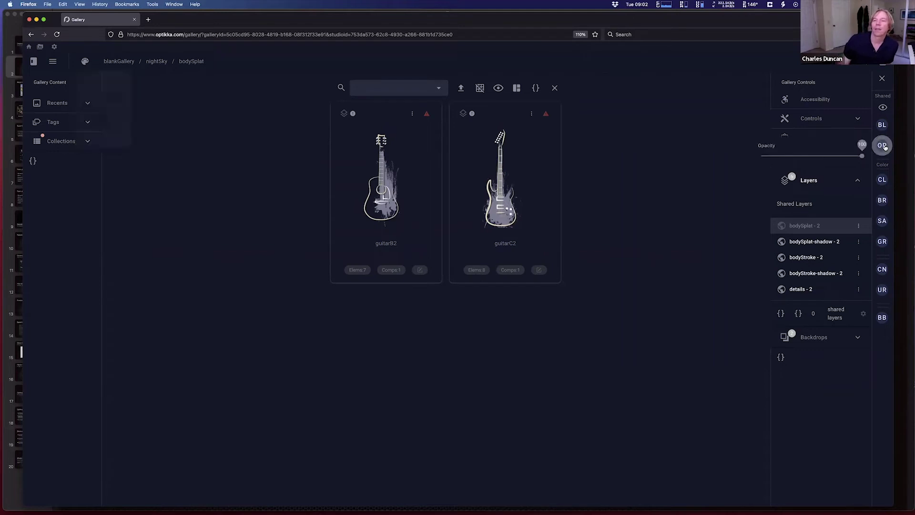
pyautogui.moveTo(856, 158)
pyautogui.mouseDown()
pyautogui.moveTo(807, 157)
pyautogui.moveTo(868, 154)
pyautogui.mouseUp()
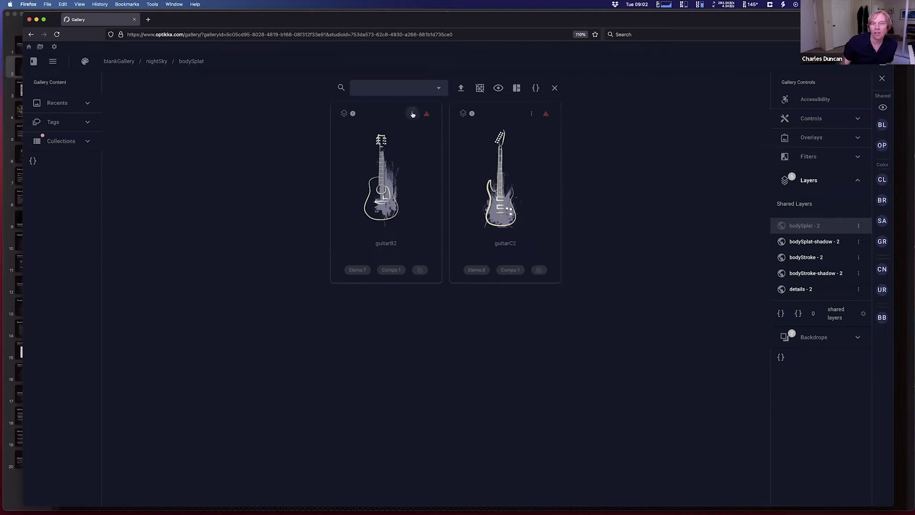
# Export the guitarB2 base comp as guitarB2-ivlgm_st-base.png and open it in Preview
pyautogui.click(412, 114)
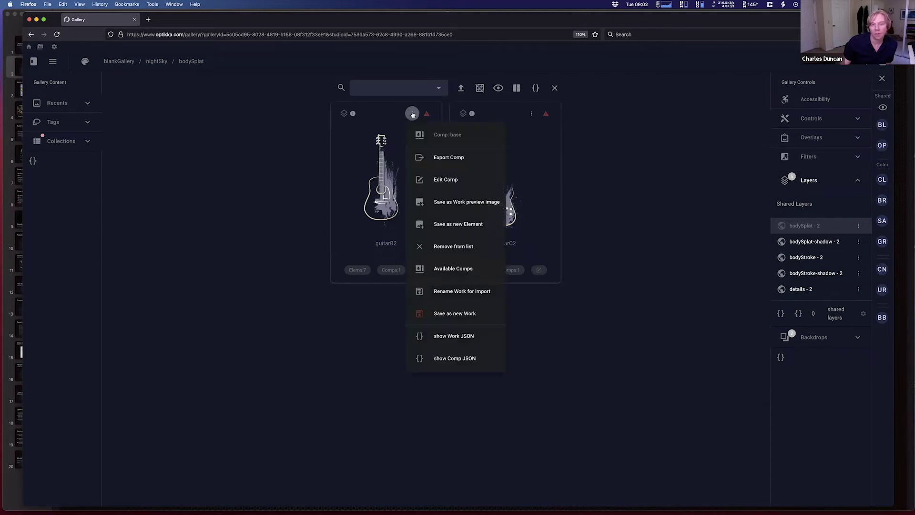
pyautogui.click(437, 159)
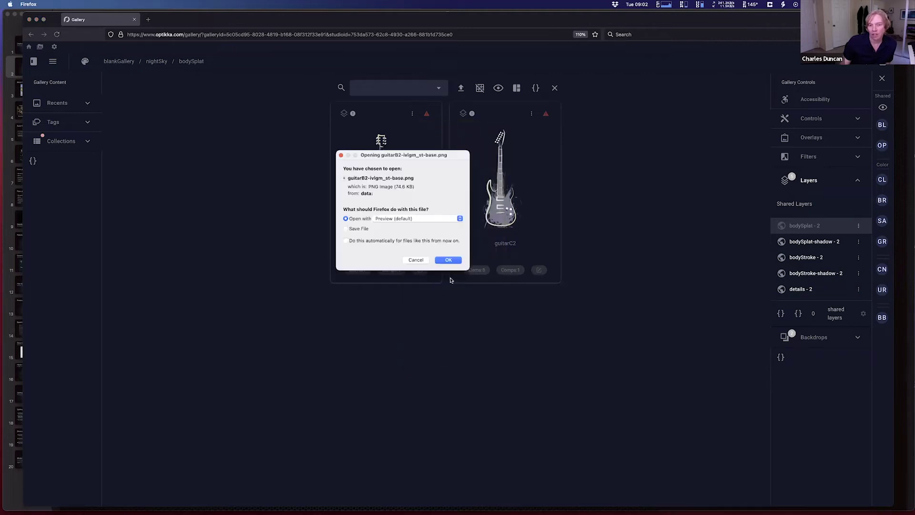
pyautogui.click(448, 261)
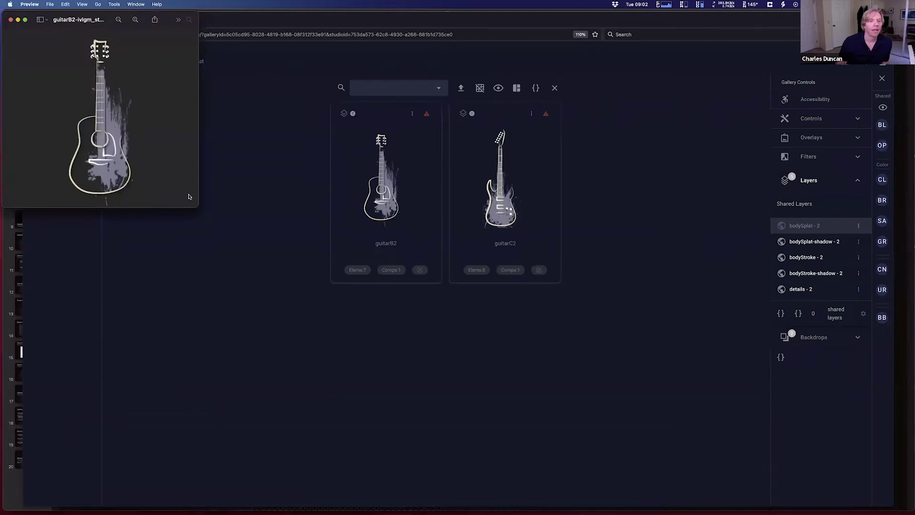
# Enlarge the Preview window showing the exported guitar, then switch back to Keynote
pyautogui.moveTo(195, 207)
pyautogui.mouseDown()
pyautogui.moveTo(309, 367)
pyautogui.moveTo(185, 217)
pyautogui.mouseUp()
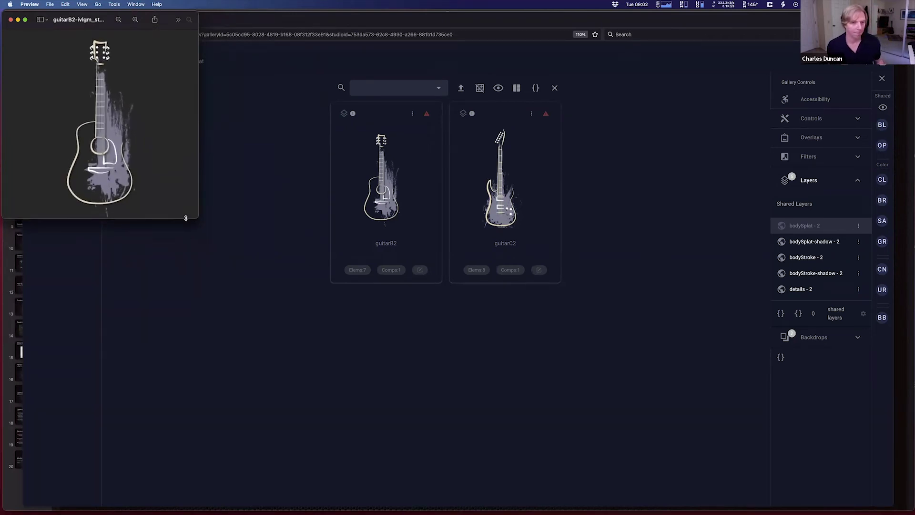
pyautogui.press('super+Tab')
pyautogui.press('Tab')
pyautogui.press('Tab')
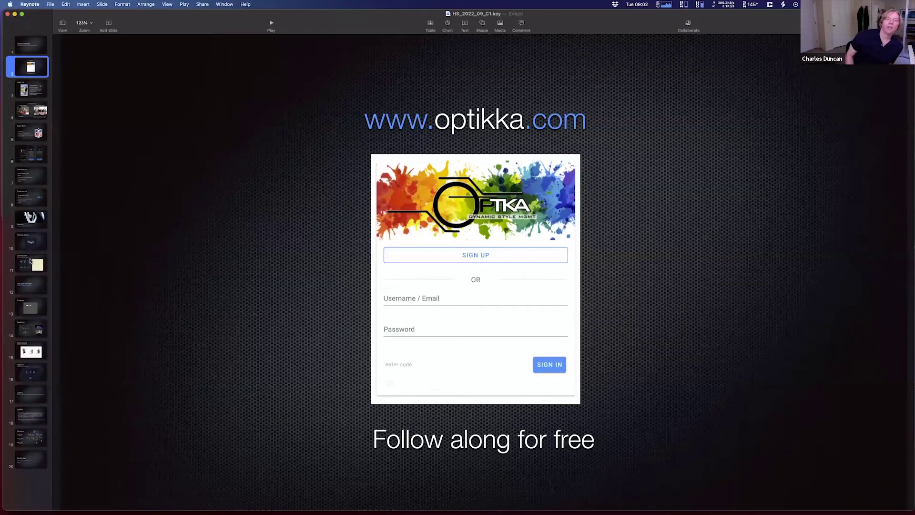
# Show Keynote's slide 11, Coloring book, then switch back to the Optikka gallery in Firefox
pyautogui.click(30, 260)
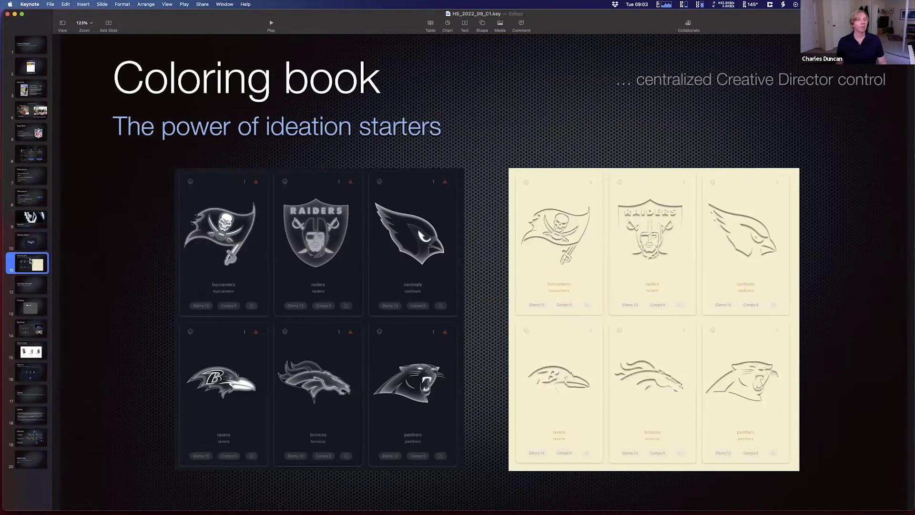
pyautogui.press('super+Tab')
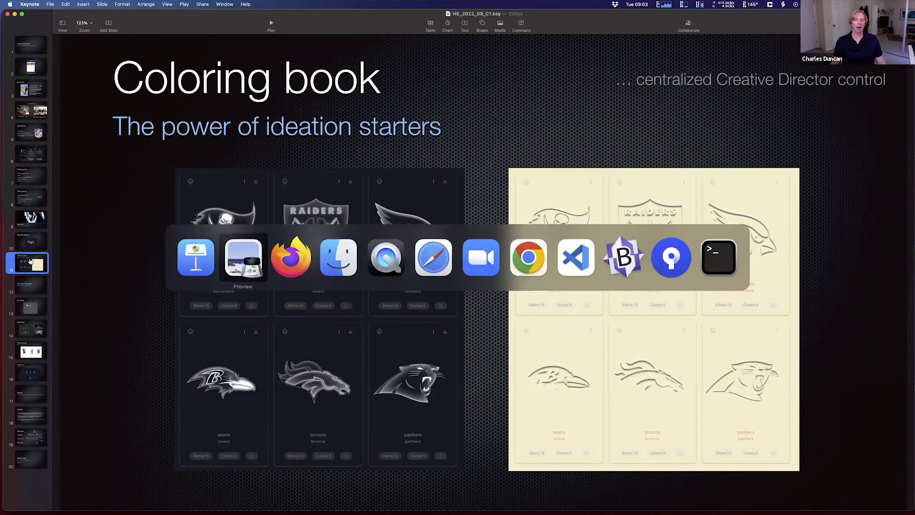
pyautogui.press('super+Tab')
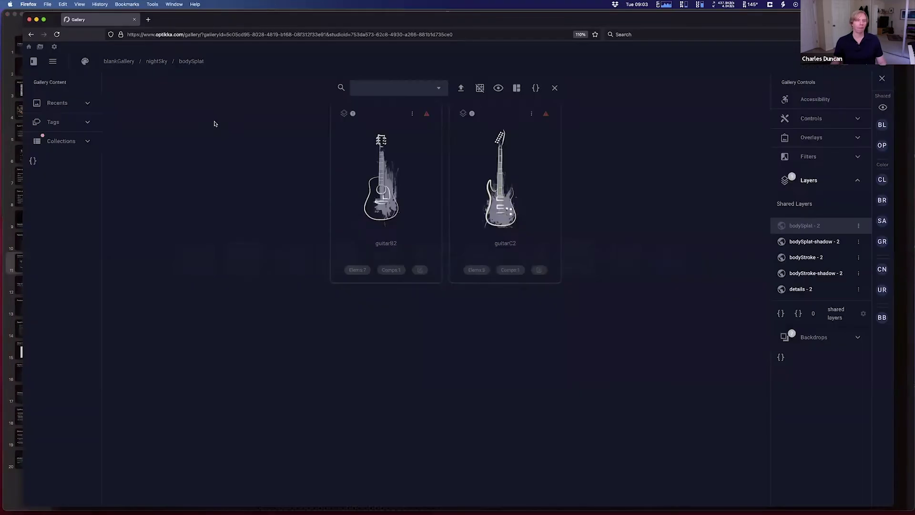
# Open the characterArt gallery from the home page and enlarge its three character cards
pyautogui.click(29, 48)
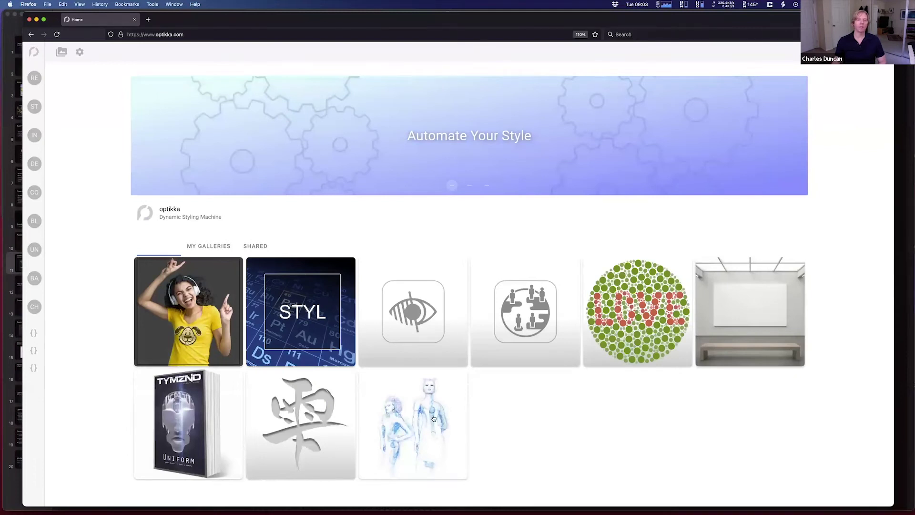
pyautogui.click(433, 417)
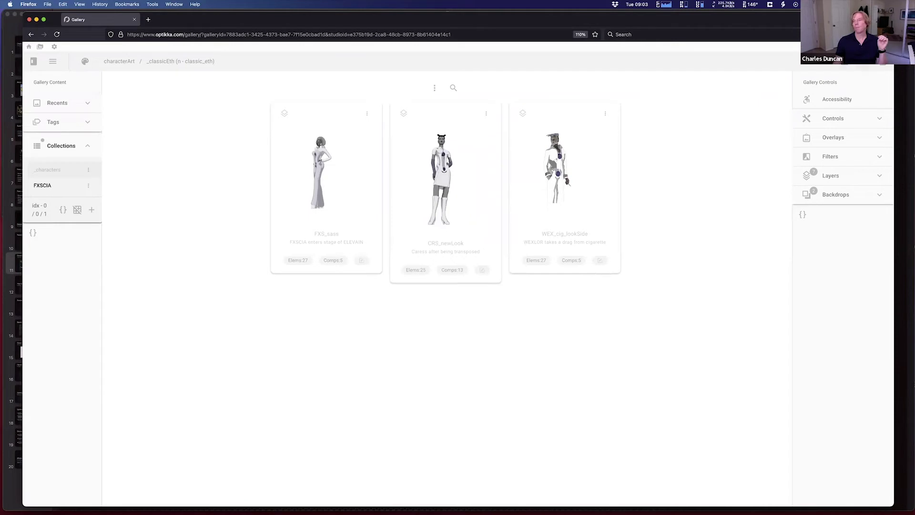
pyautogui.moveTo(772, 83)
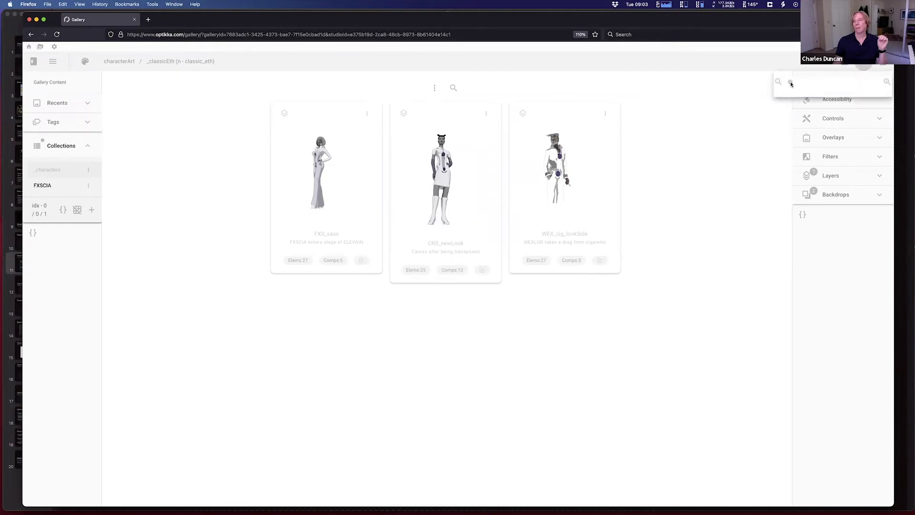
pyautogui.moveTo(791, 84); pyautogui.dragTo(814, 84)
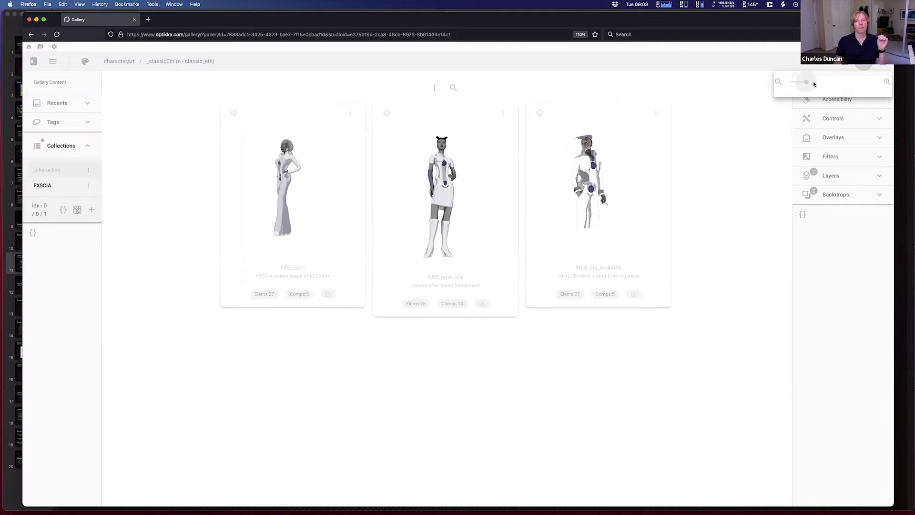
# Compare the classic2 and _classicEth palettes, keep _classicEth, and open FXS_sass's layers
pyautogui.click(83, 61)
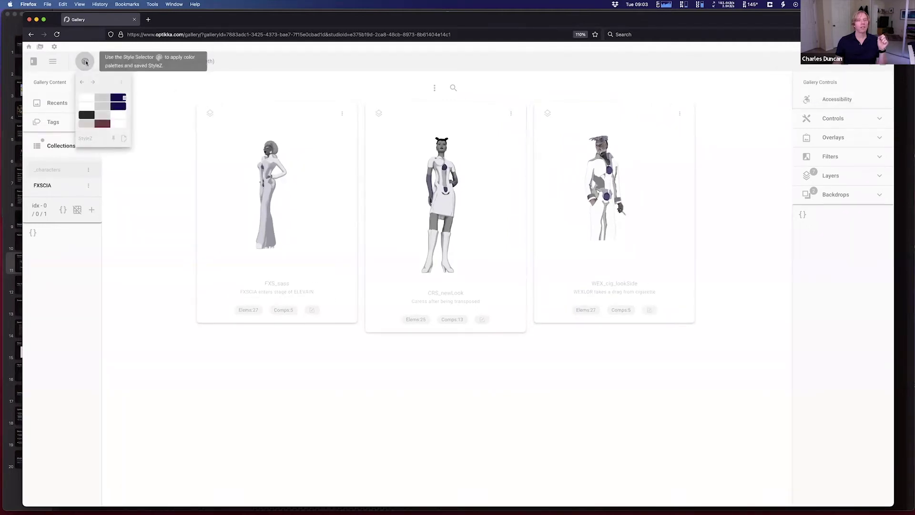
pyautogui.click(109, 108)
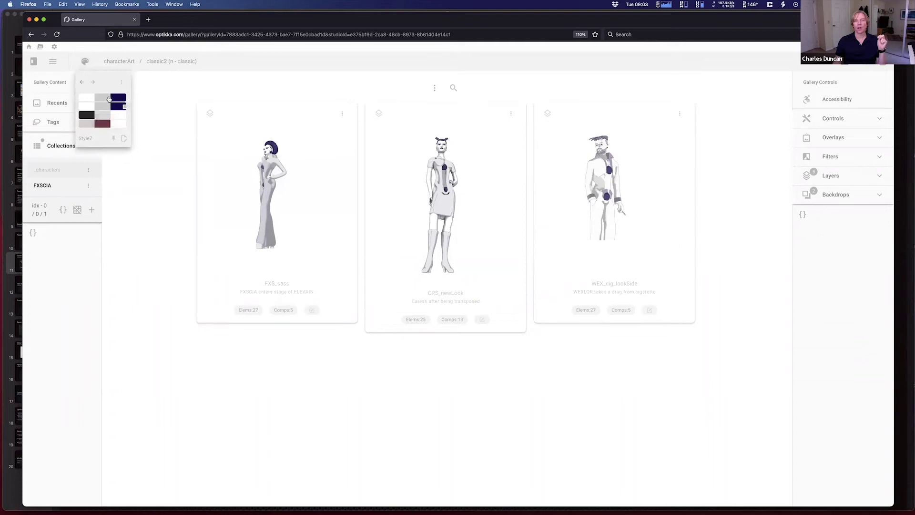
pyautogui.click(109, 98)
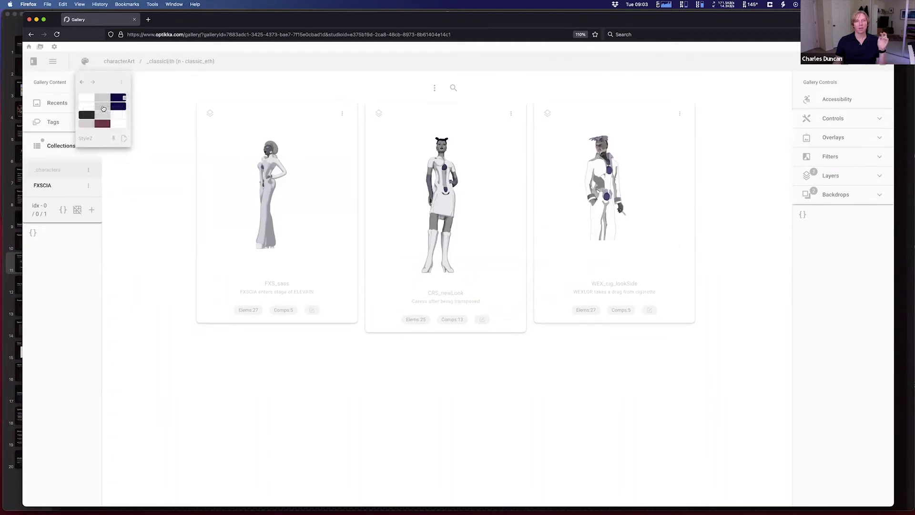
pyautogui.click(103, 108)
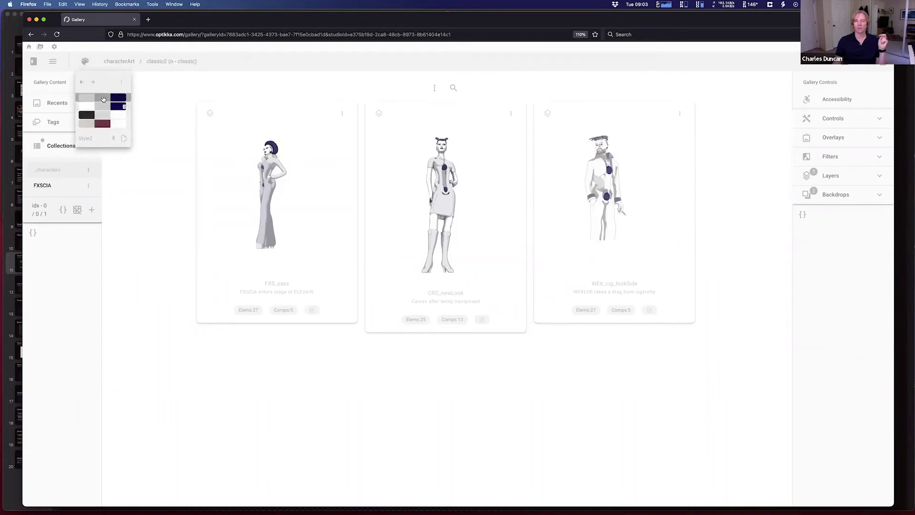
pyautogui.click(103, 99)
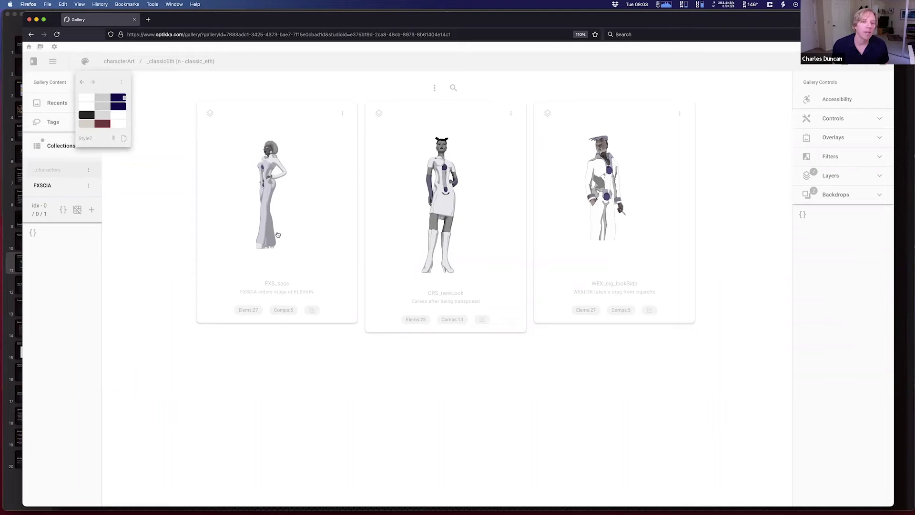
pyautogui.click(312, 312)
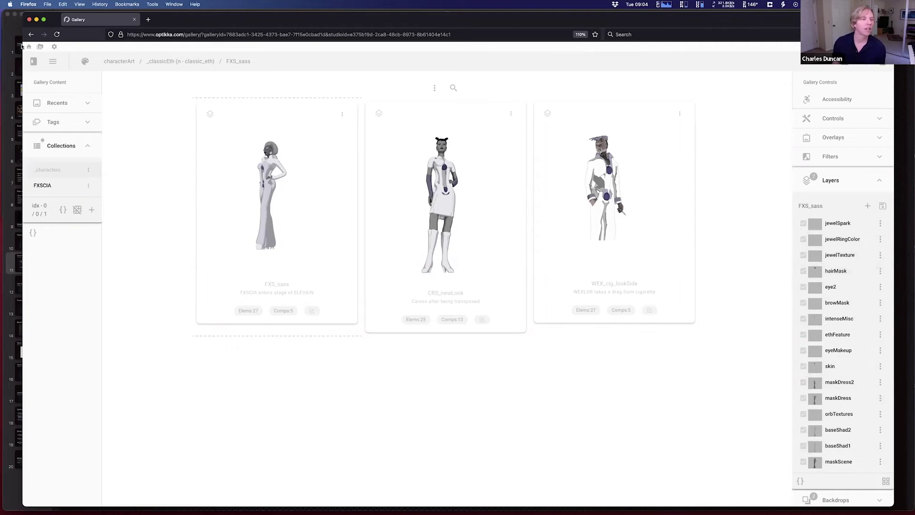
# View the five FXS_sass comps, then go back to the Optikka home page
pyautogui.click(284, 311)
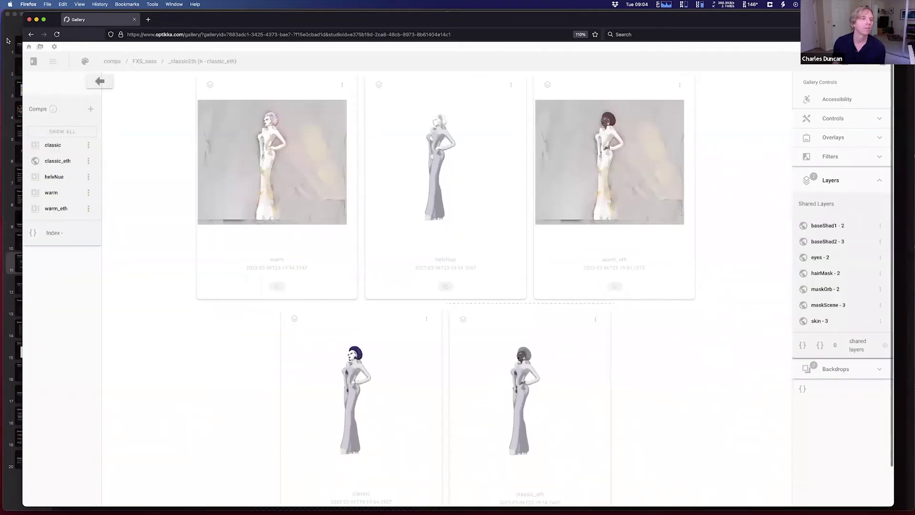
pyautogui.click(29, 47)
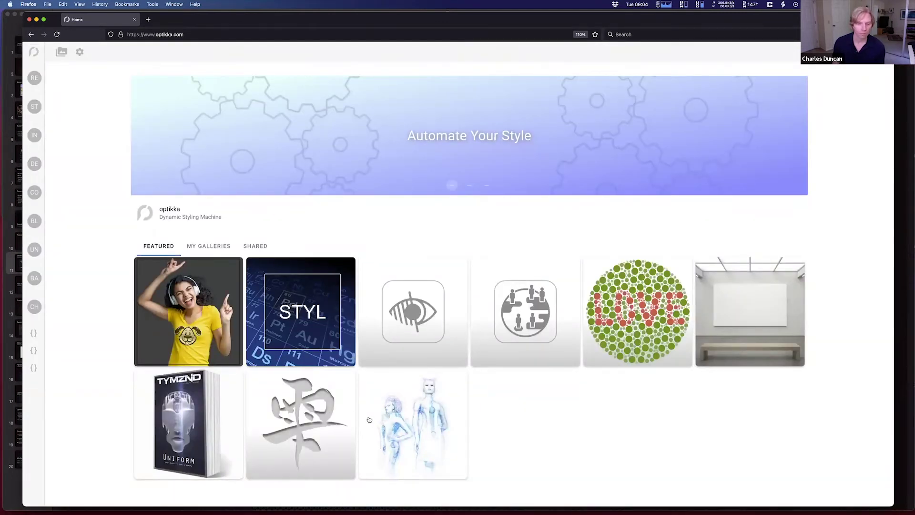
# Open the inclusiveDesign gallery, browse cycle_rideCrs's 18 elements, then return to its three cards
pyautogui.click(427, 316)
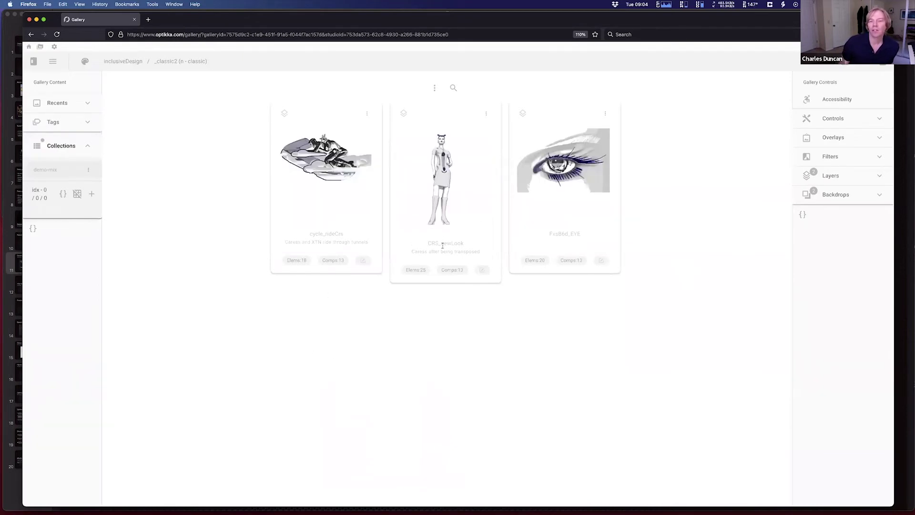
pyautogui.click(300, 264)
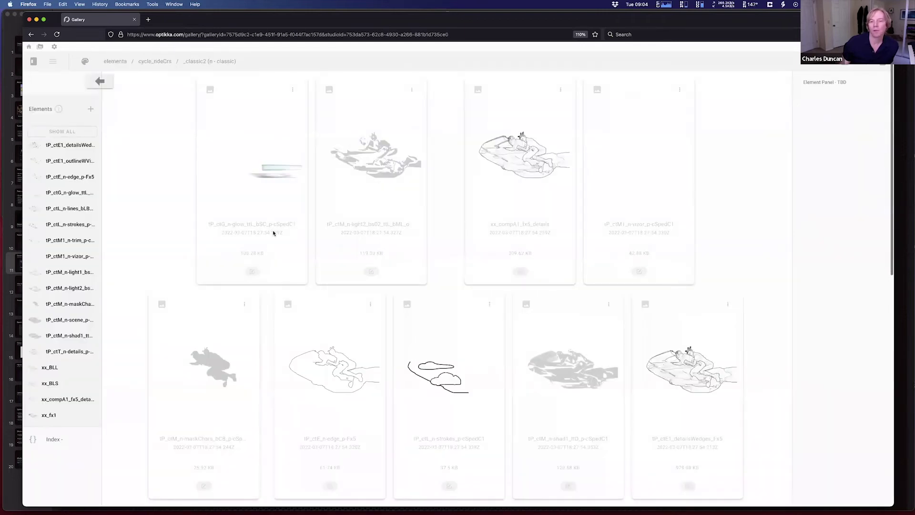
pyautogui.scroll(-1, 274, 232)
pyautogui.scroll(-5, 273, 232)
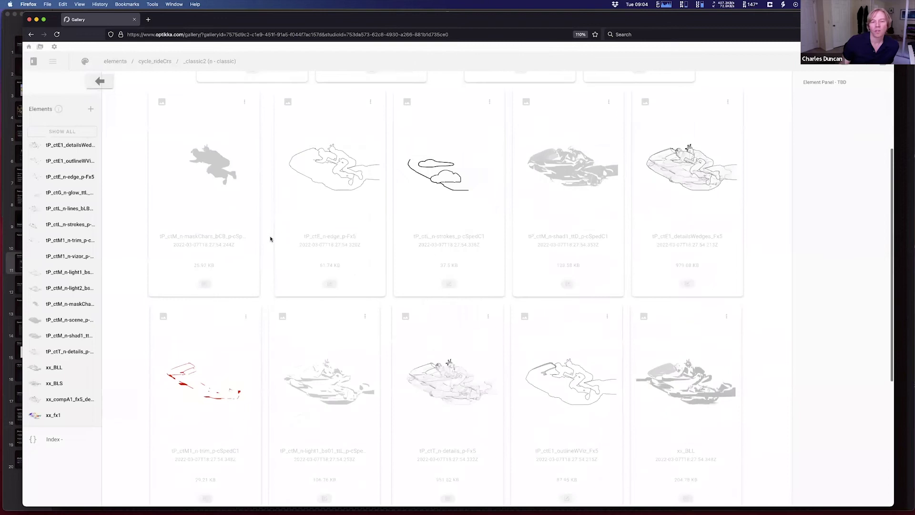
pyautogui.scroll(-5, 270, 239)
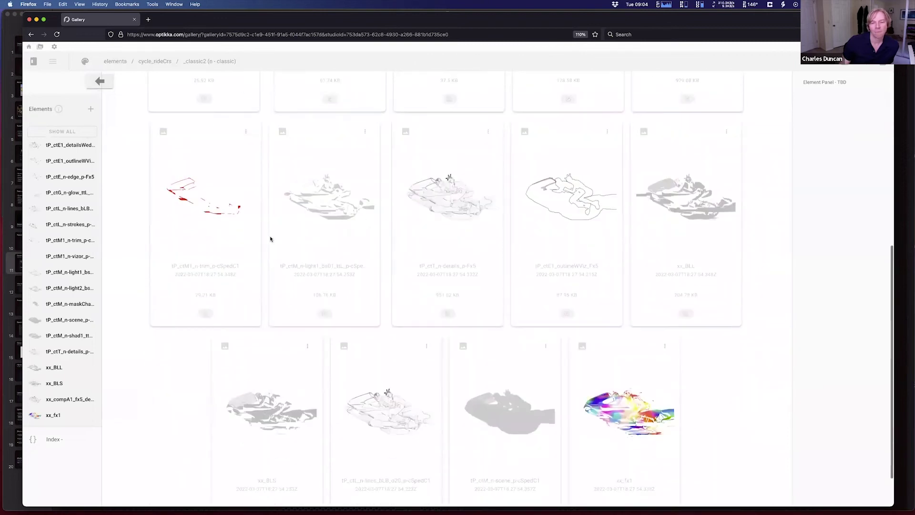
pyautogui.scroll(5, 271, 239)
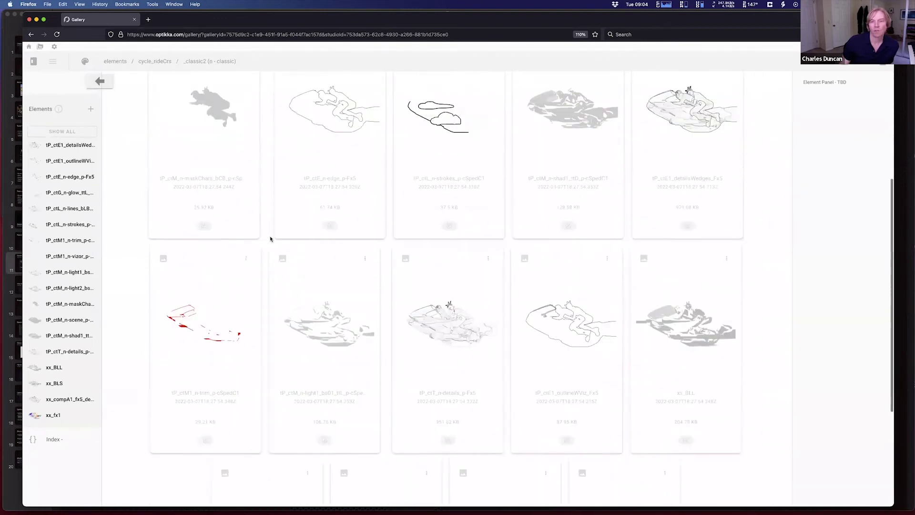
pyautogui.scroll(5, 270, 239)
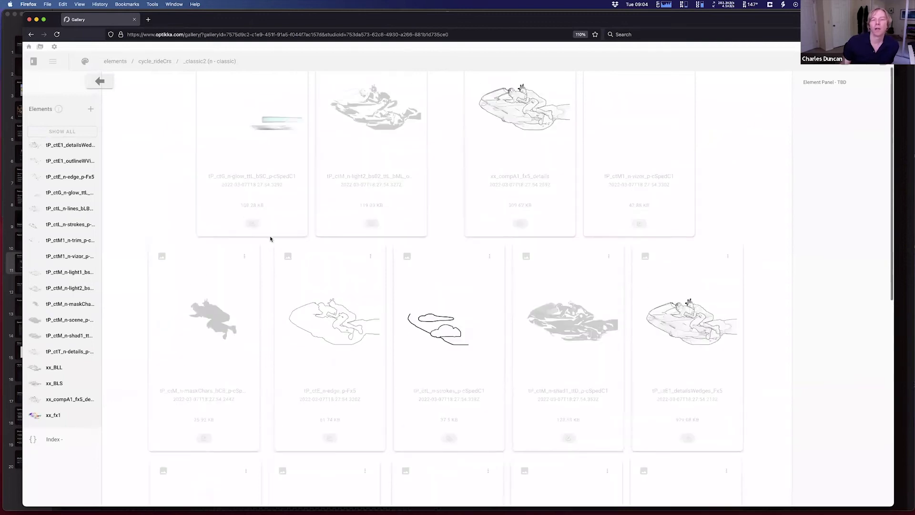
pyautogui.scroll(-2, 270, 238)
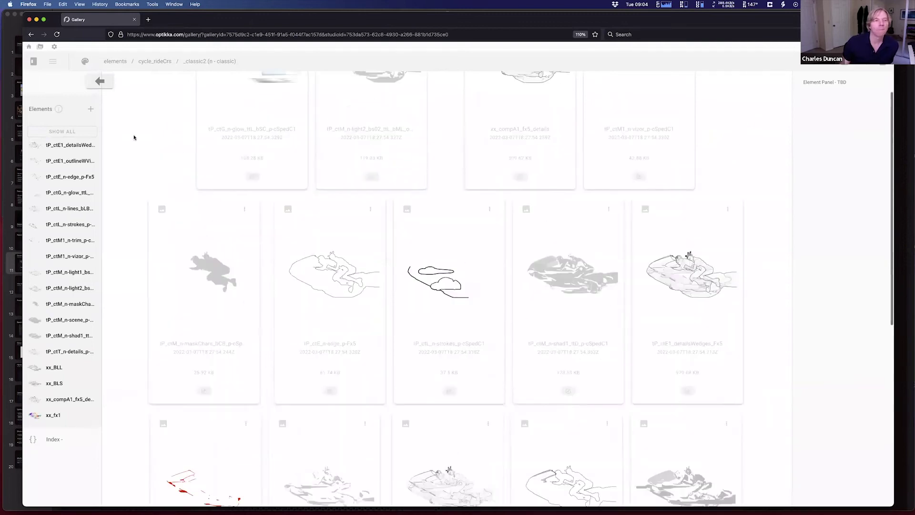
pyautogui.click(113, 86)
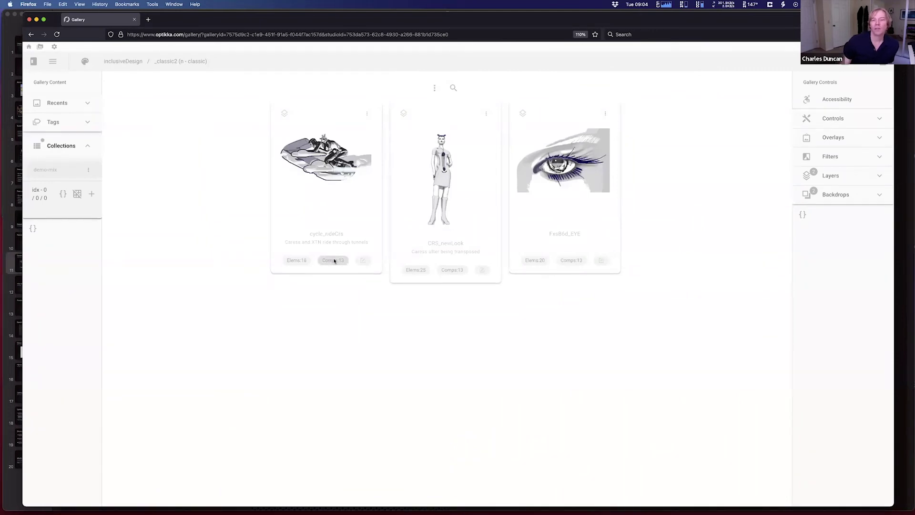
# Open the cycle_rideCrs comps grid and look over its motorcycle variants
pyautogui.click(335, 261)
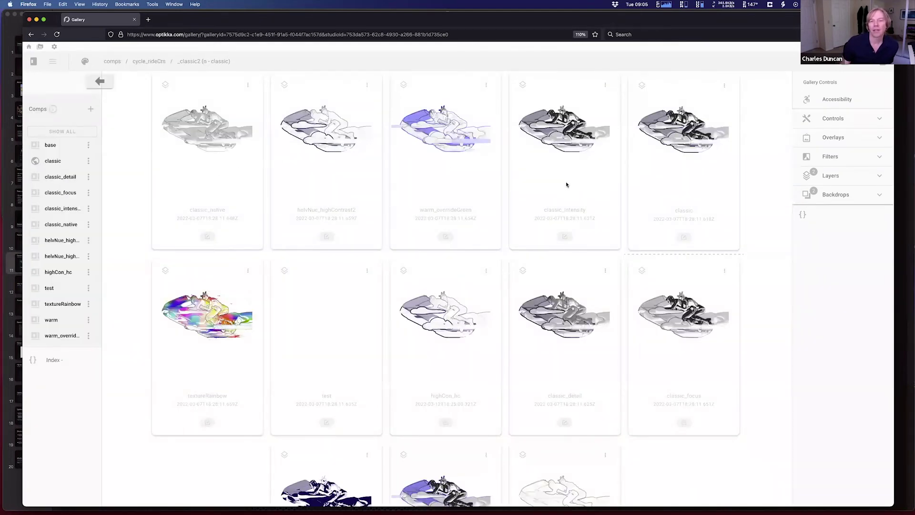
pyautogui.scroll(-2, 472, 188)
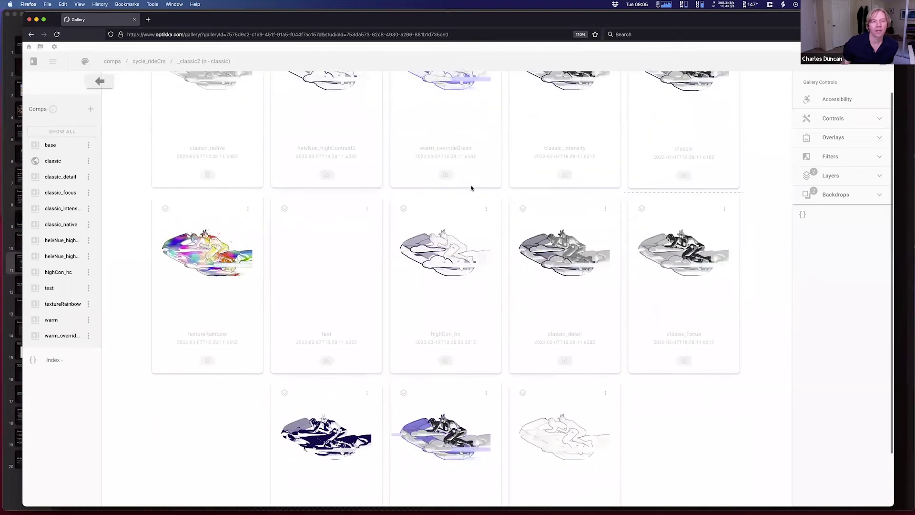
pyautogui.scroll(1, 471, 187)
# Compare the hc_helvNue and cb_redGreen2 palettes, settling on cb_redGreen2's red renders on light grey
pyautogui.click(85, 61)
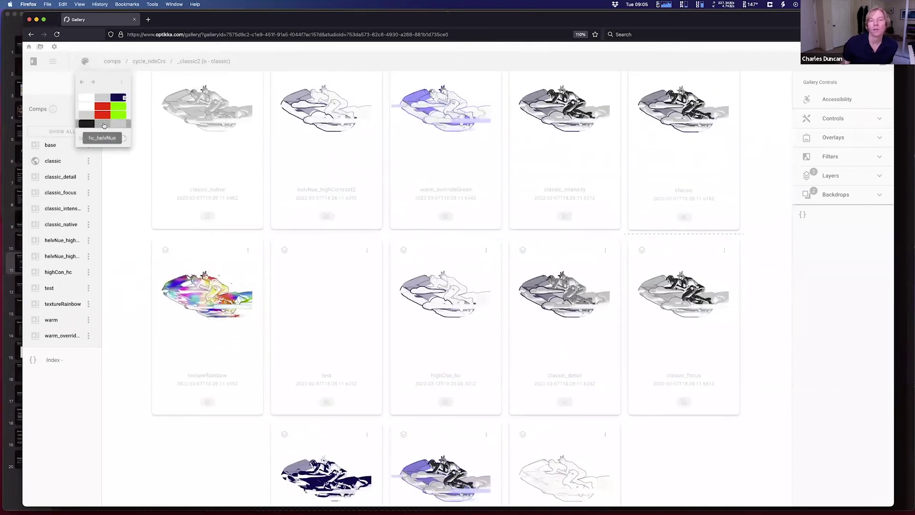
pyautogui.click(104, 125)
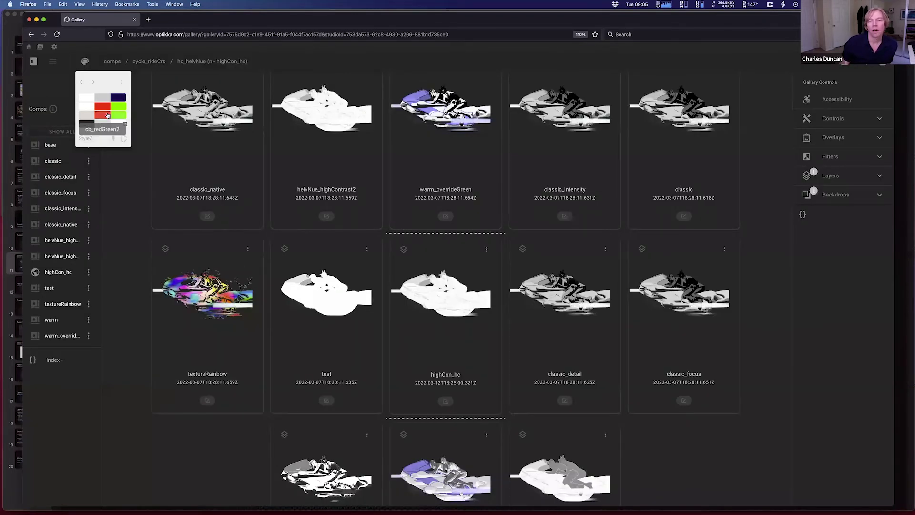
pyautogui.click(107, 115)
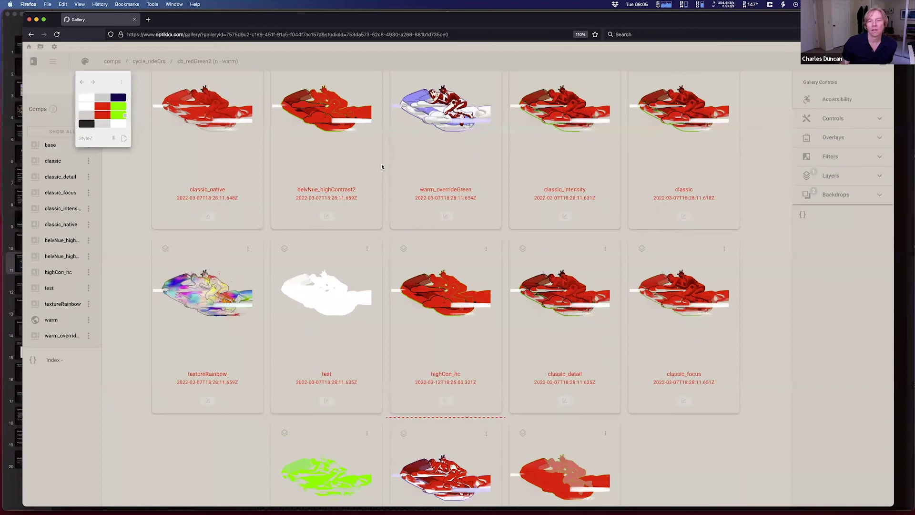
pyautogui.scroll(-4, 382, 166)
pyautogui.scroll(4, 377, 172)
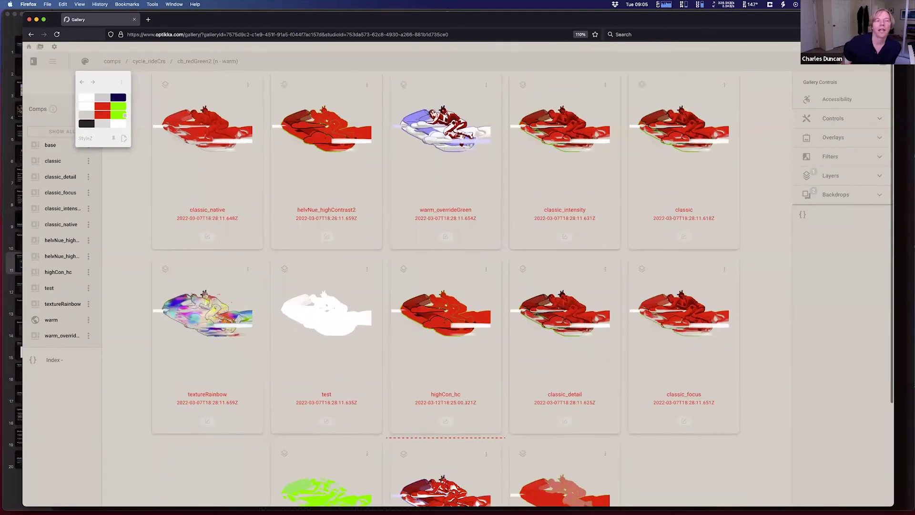
pyautogui.scroll(-5, 106, 125)
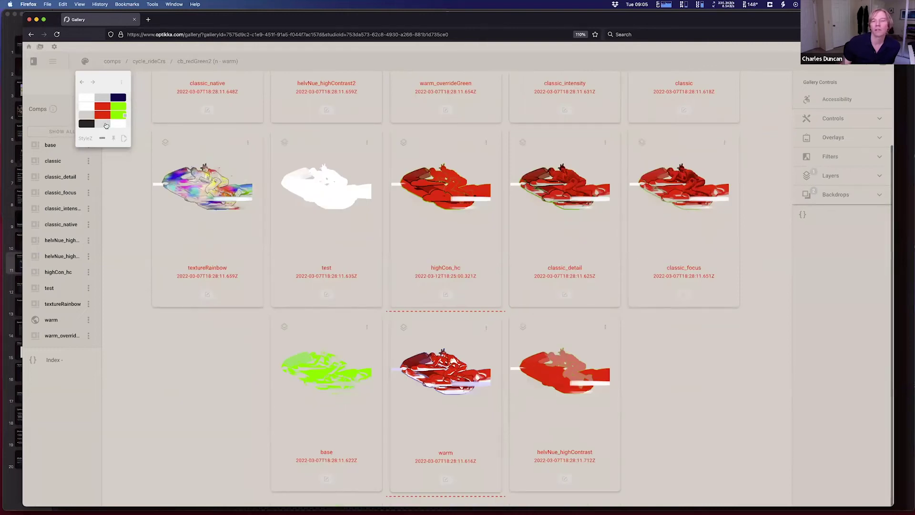
pyautogui.click(109, 116)
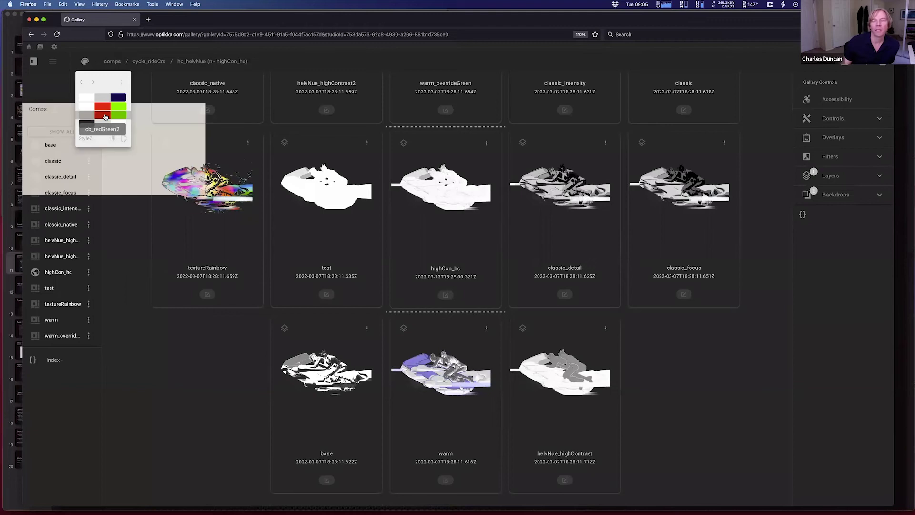
pyautogui.click(105, 116)
pyautogui.scroll(3, 227, 186)
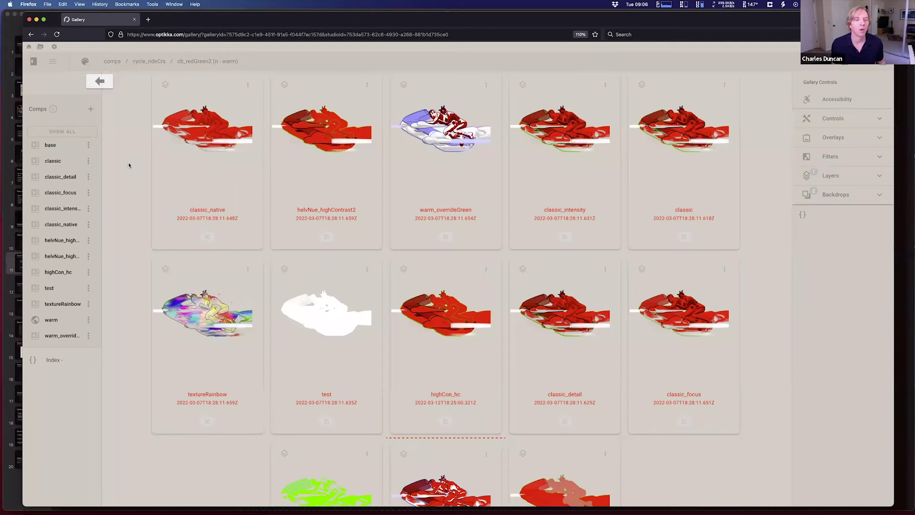
# Switch to Keynote and advance to slide 13, Primitives
pyautogui.press('super+Tab')
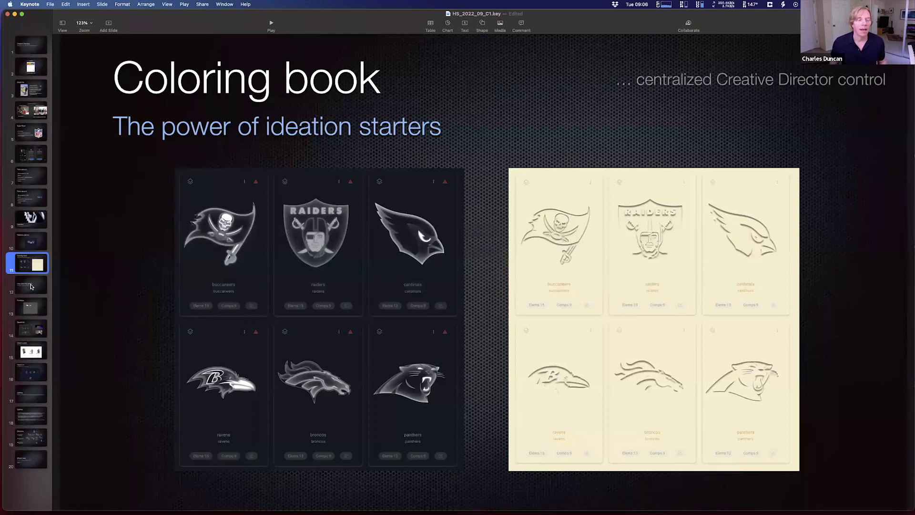
pyautogui.press('Down')
pyautogui.press('Down')
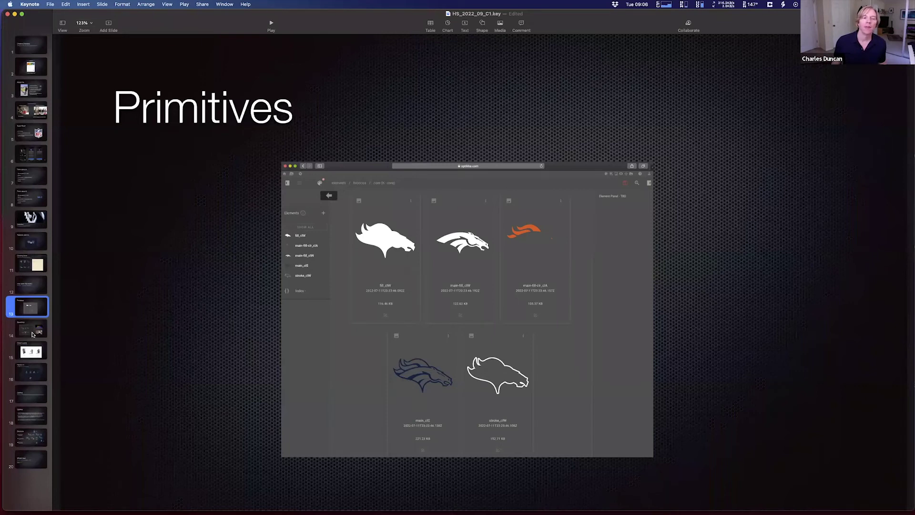
# Show Keynote's slide 14, Baselining, then switch back to the Optikka gallery in Firefox
pyautogui.click(32, 329)
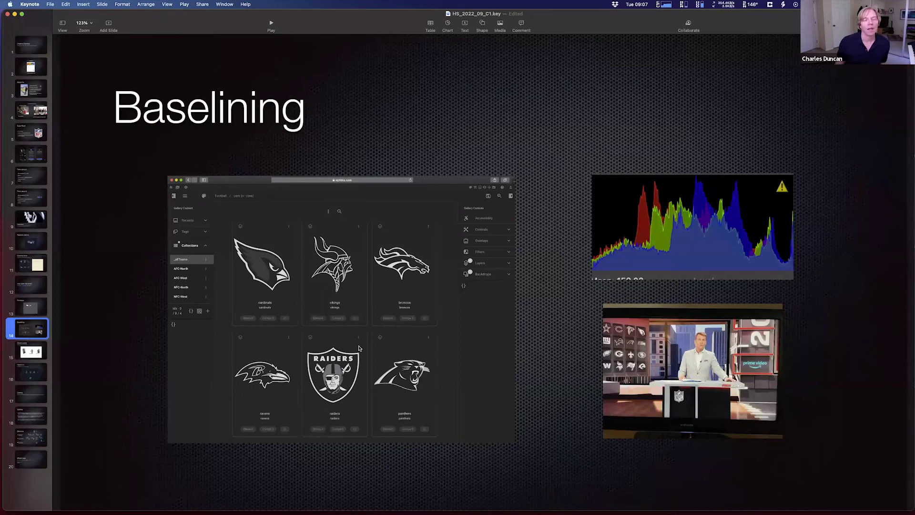
pyautogui.press('super+Tab')
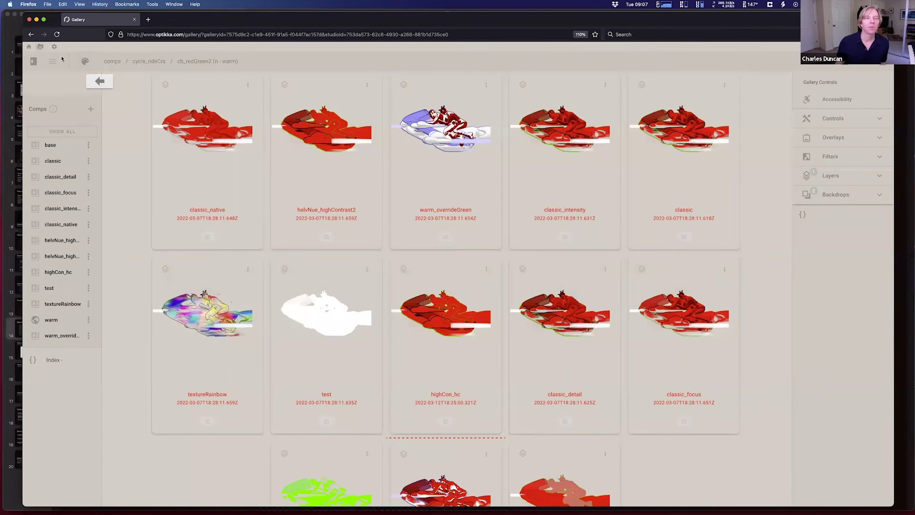
# From the Optikka home page, open the TYMZND Uniform gallery and enlarge thumbnails to three columns, then switch toward Keynote
pyautogui.click(30, 49)
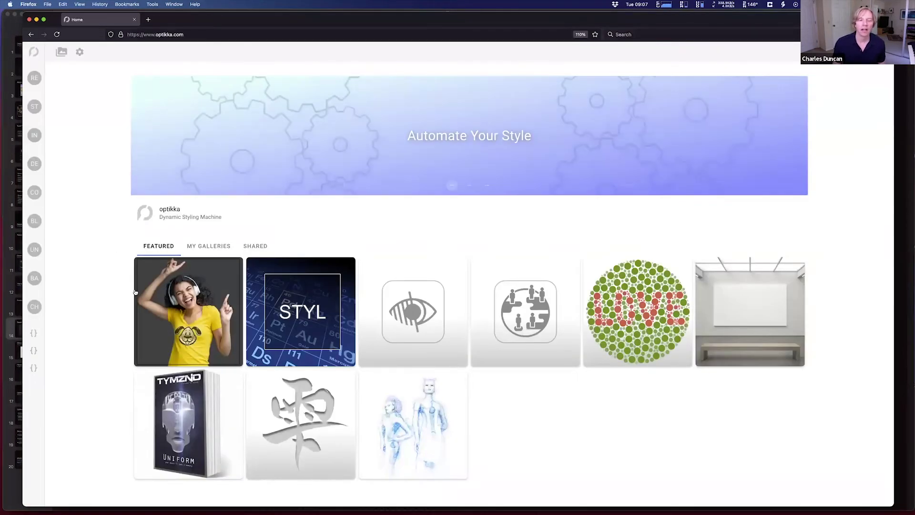
pyautogui.click(186, 403)
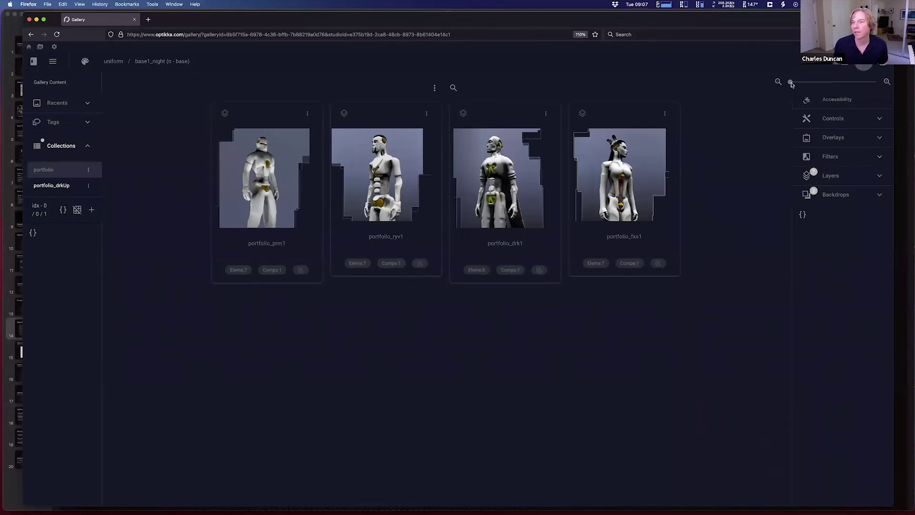
pyautogui.click(801, 82)
pyautogui.moveTo(801, 84); pyautogui.dragTo(821, 83)
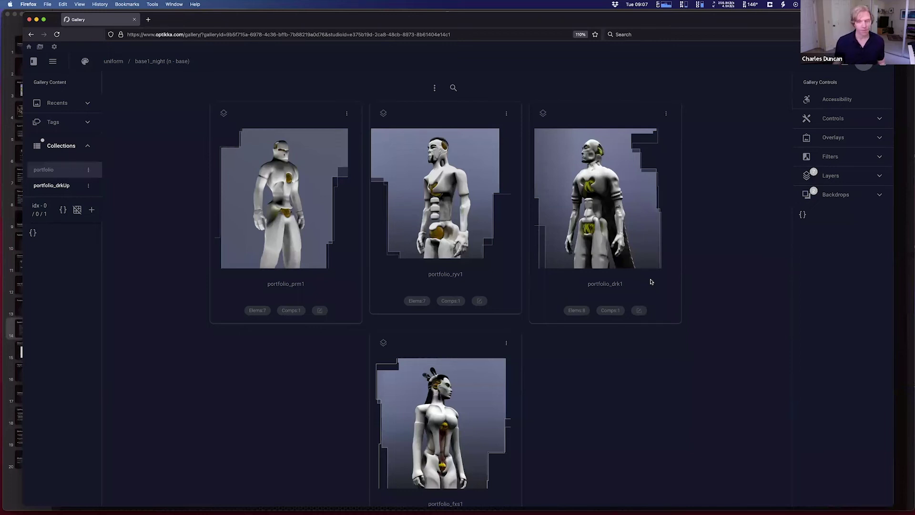
pyautogui.press('super+Tab')
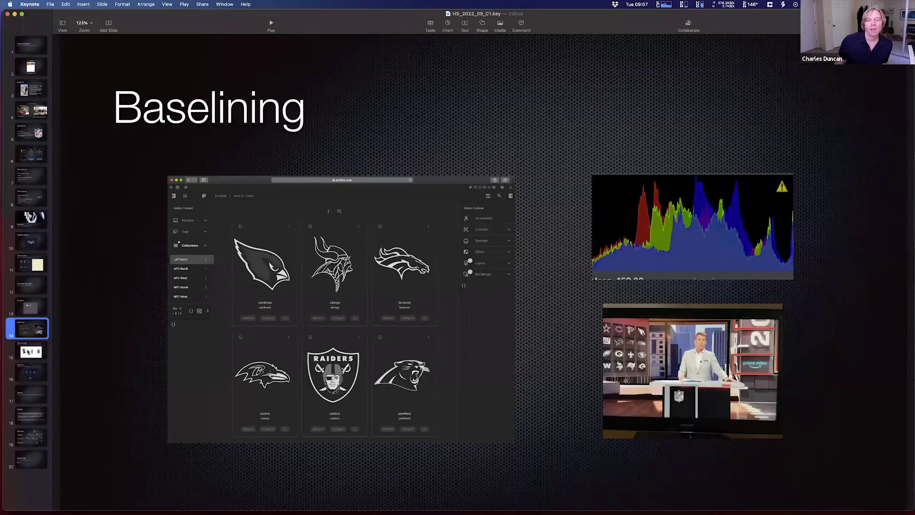
# Step through the Global Layers and Hands-on slides to reach slide 17, 'Optikka'
pyautogui.click(28, 351)
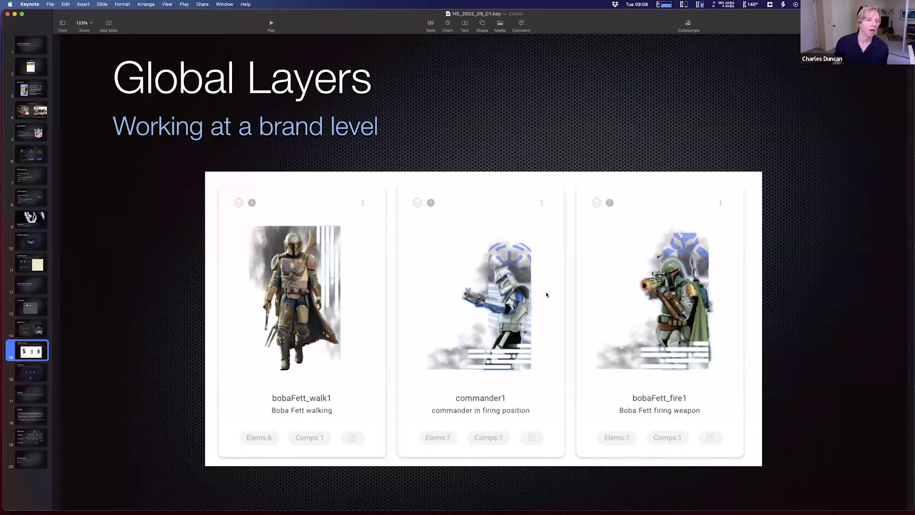
pyautogui.click(31, 379)
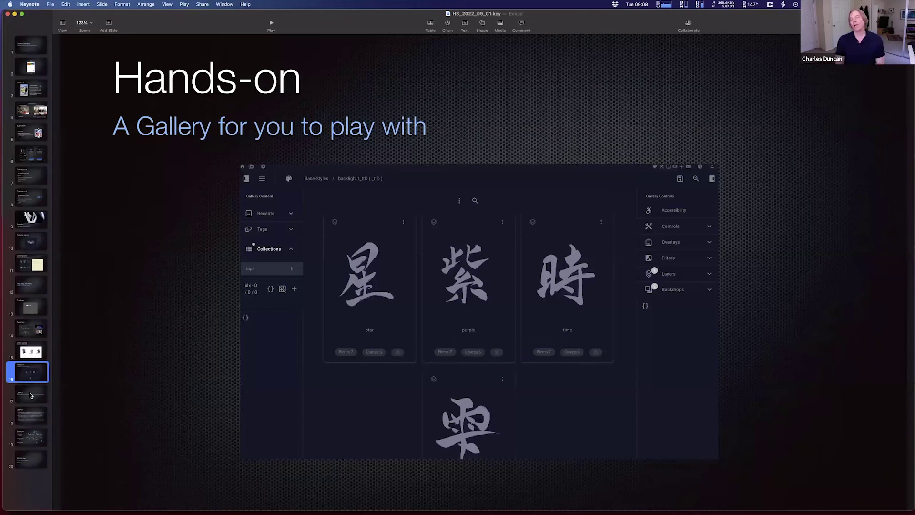
pyautogui.click(30, 396)
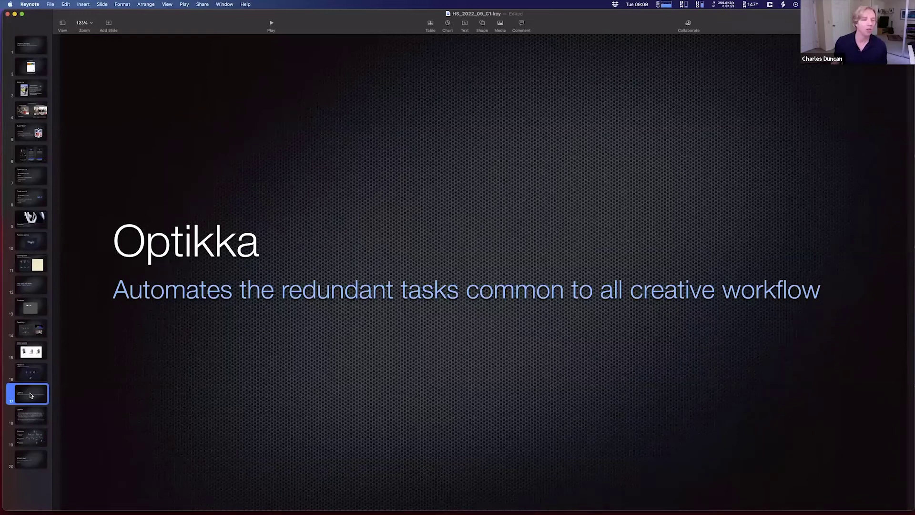
# Present the Optikka bullet-list and Structure diagram slides, then switch to Optikka in Firefox
pyautogui.click(30, 419)
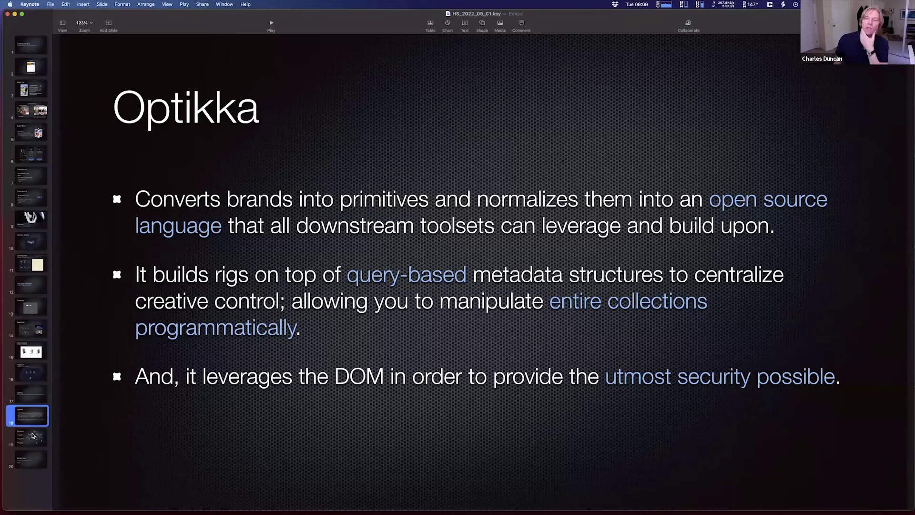
pyautogui.click(32, 435)
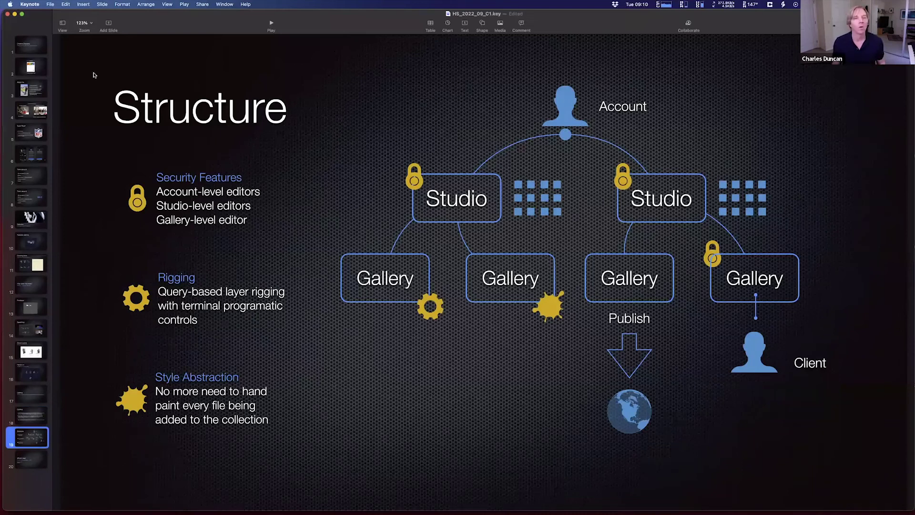
pyautogui.press('super+Tab')
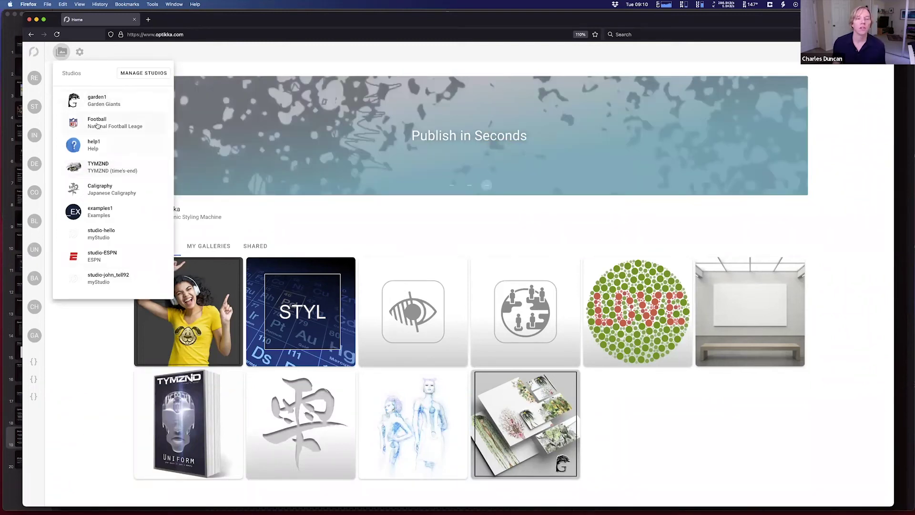
# Pick the Football studio and open its NFL Team Logos gallery
pyautogui.click(97, 125)
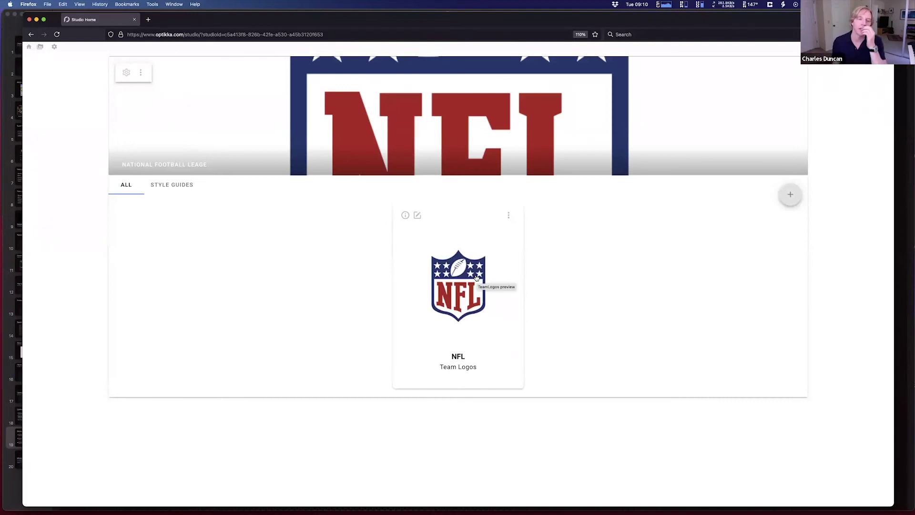
pyautogui.click(462, 299)
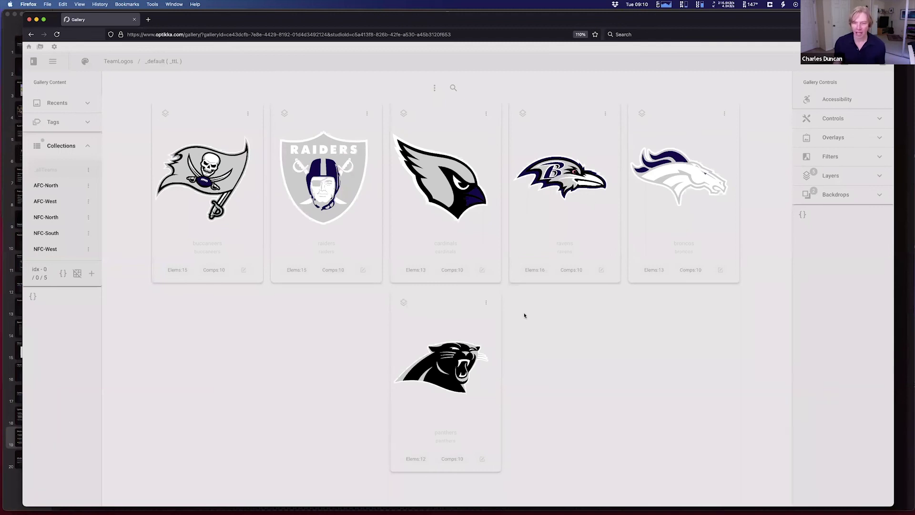
# Apply the dark1_ttD palette and shift its secondary colour's hue to green #7B9085
pyautogui.click(85, 61)
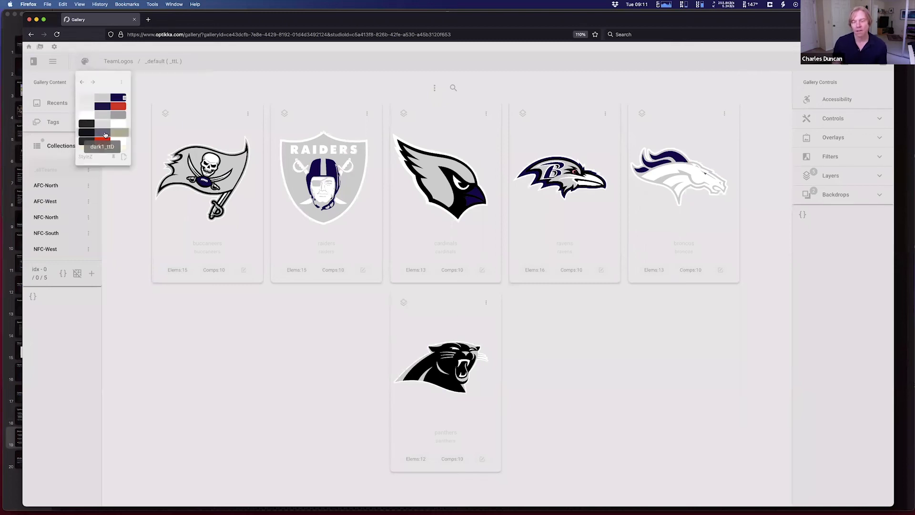
pyautogui.click(105, 135)
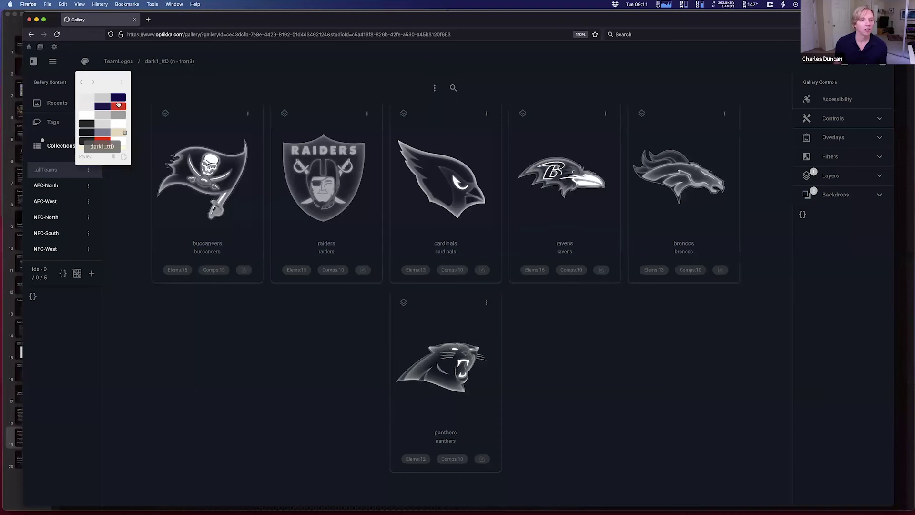
pyautogui.click(97, 119)
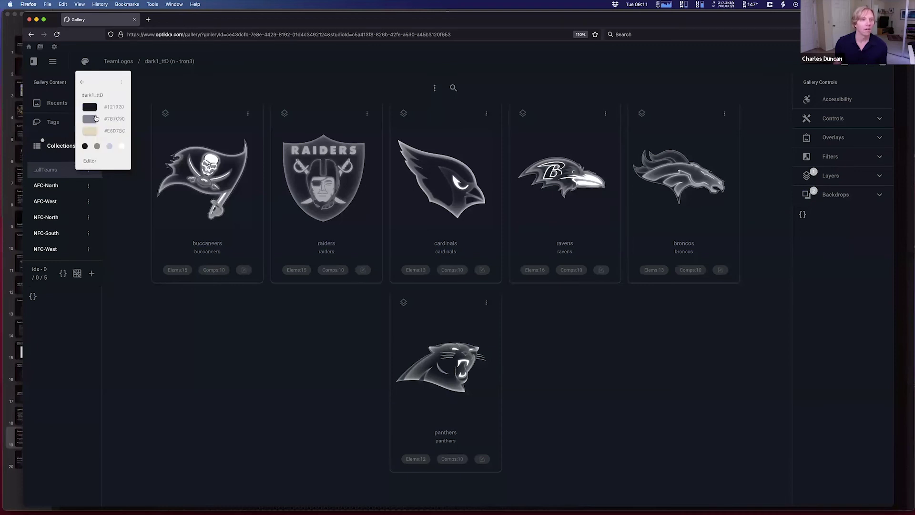
pyautogui.click(91, 122)
pyautogui.moveTo(78, 185); pyautogui.dragTo(74, 184)
# Set the palette's primary colour to bright blue #177CE1 and view the gallery
pyautogui.click(91, 122)
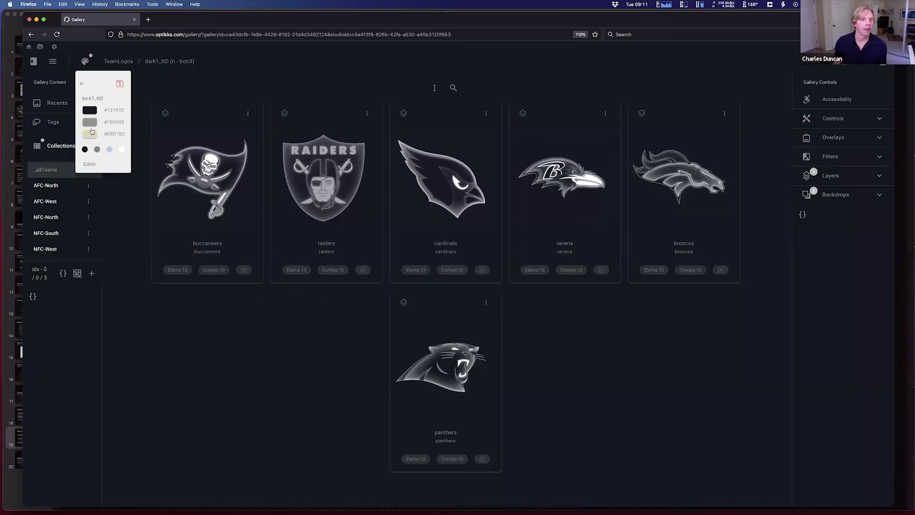
pyautogui.click(89, 135)
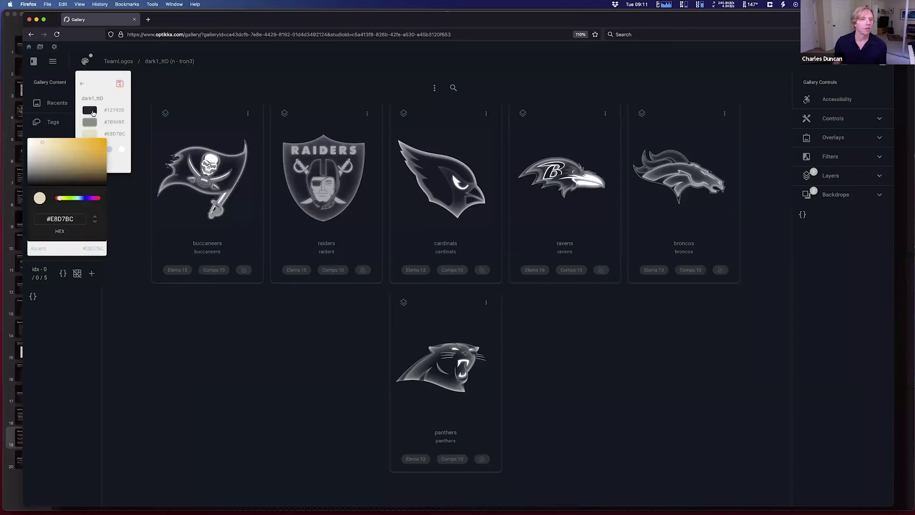
pyautogui.click(96, 115)
pyautogui.click(97, 116)
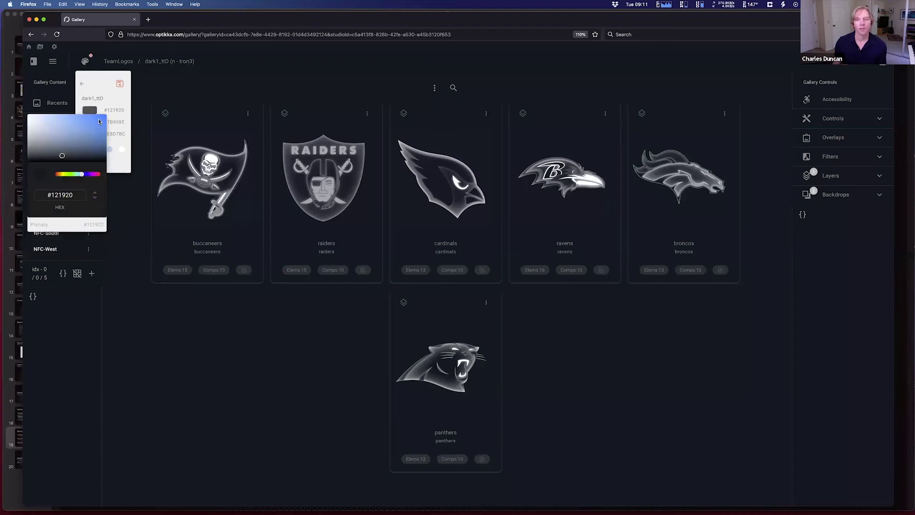
pyautogui.click(97, 121)
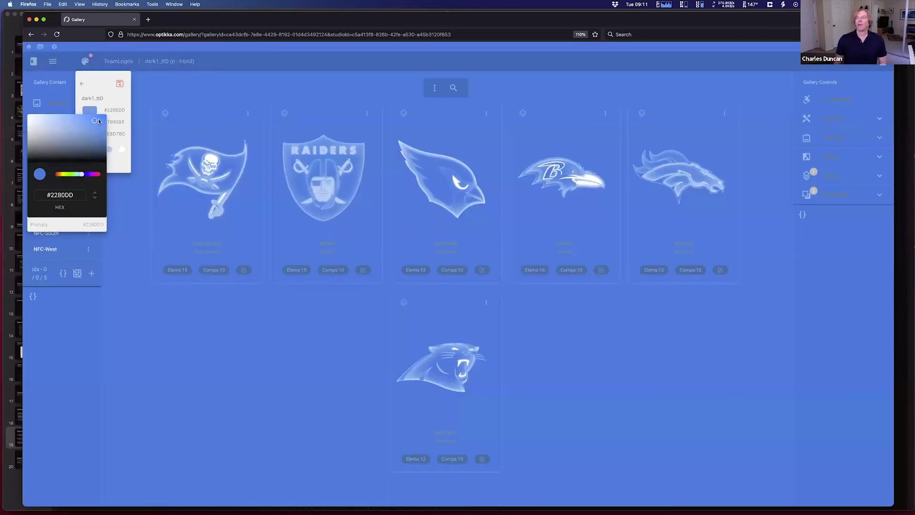
pyautogui.click(98, 120)
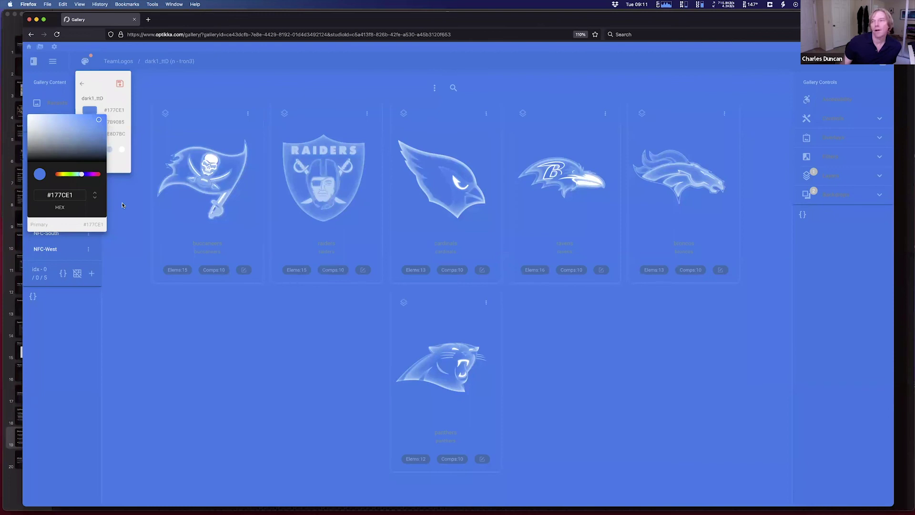
pyautogui.click(133, 243)
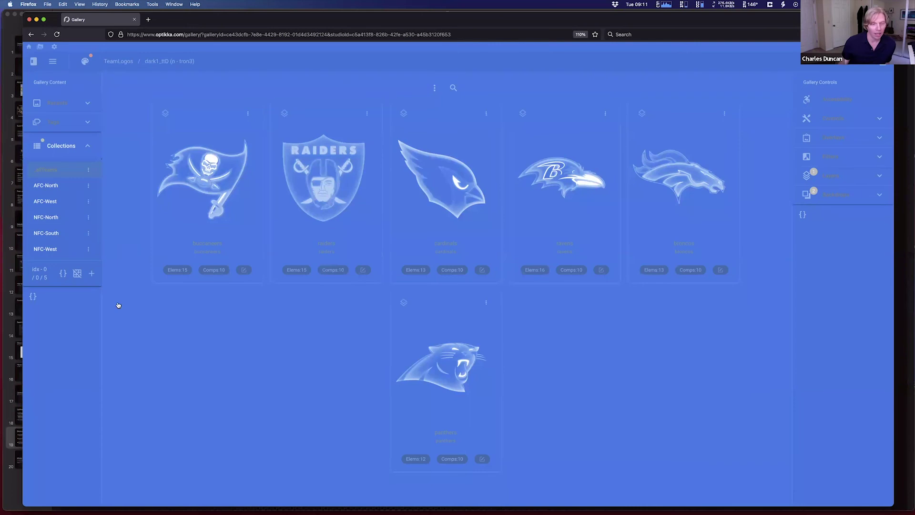
pyautogui.press('super+Tab')
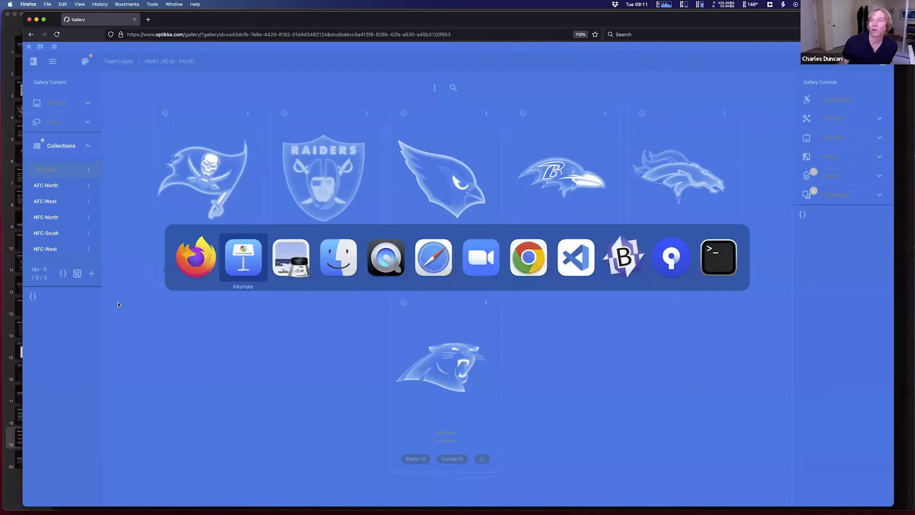
pyautogui.press('Escape')
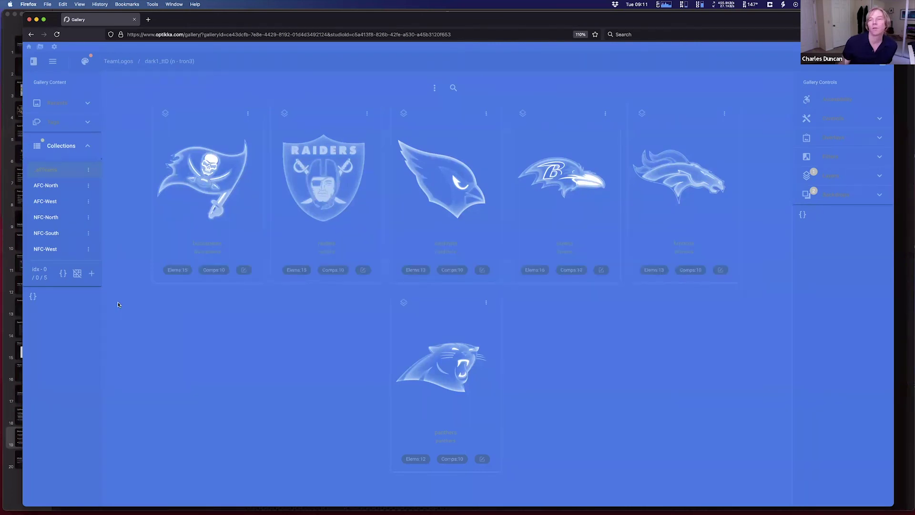